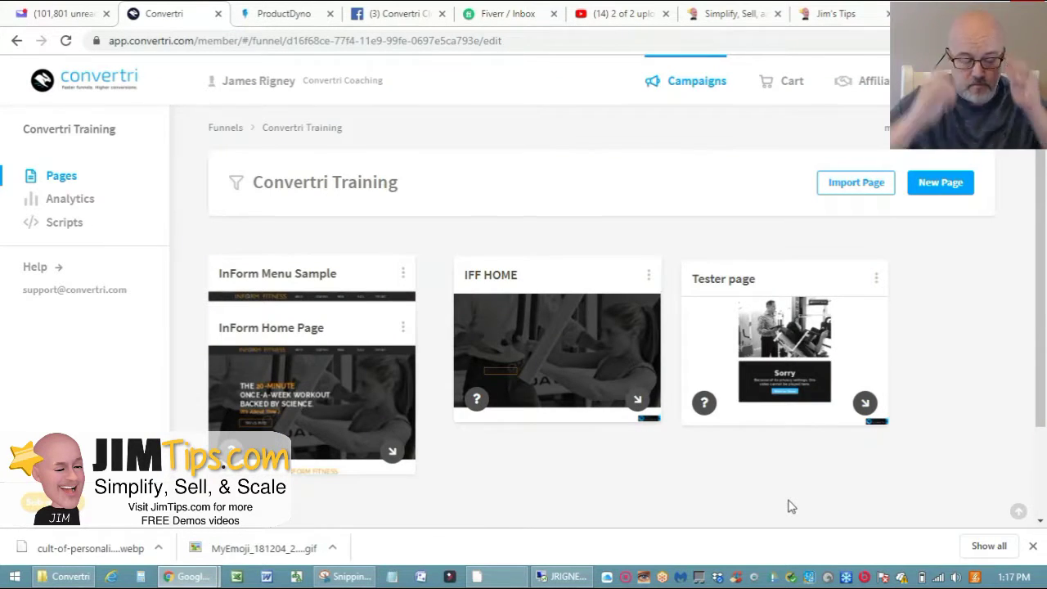
# Open the InForm Menu Sample page for editing and load informfitness.com in a new browser tab
pyautogui.click(274, 278)
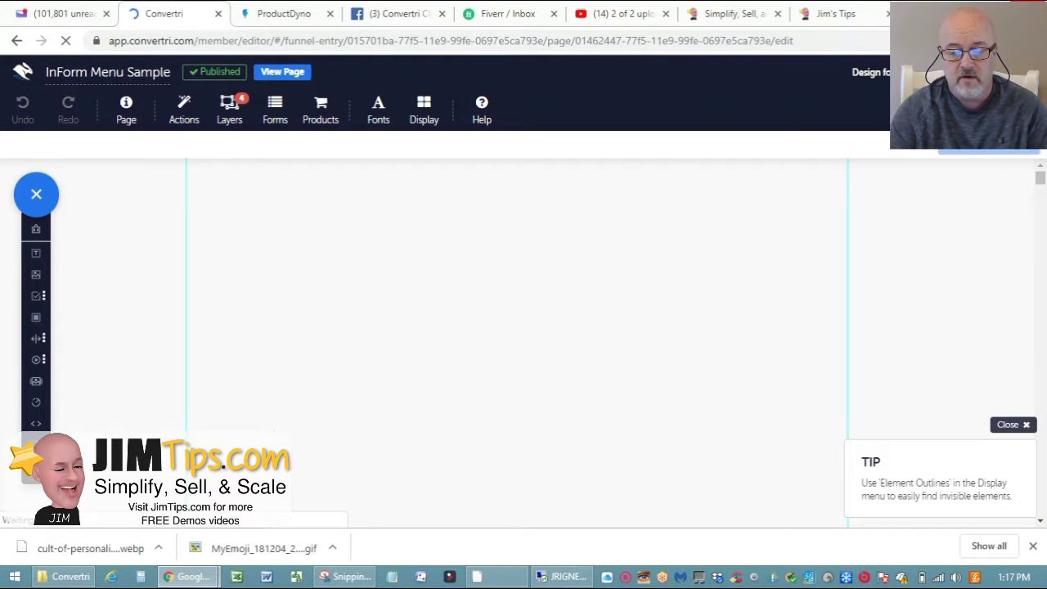
pyautogui.hotkey('ctrl', 't')
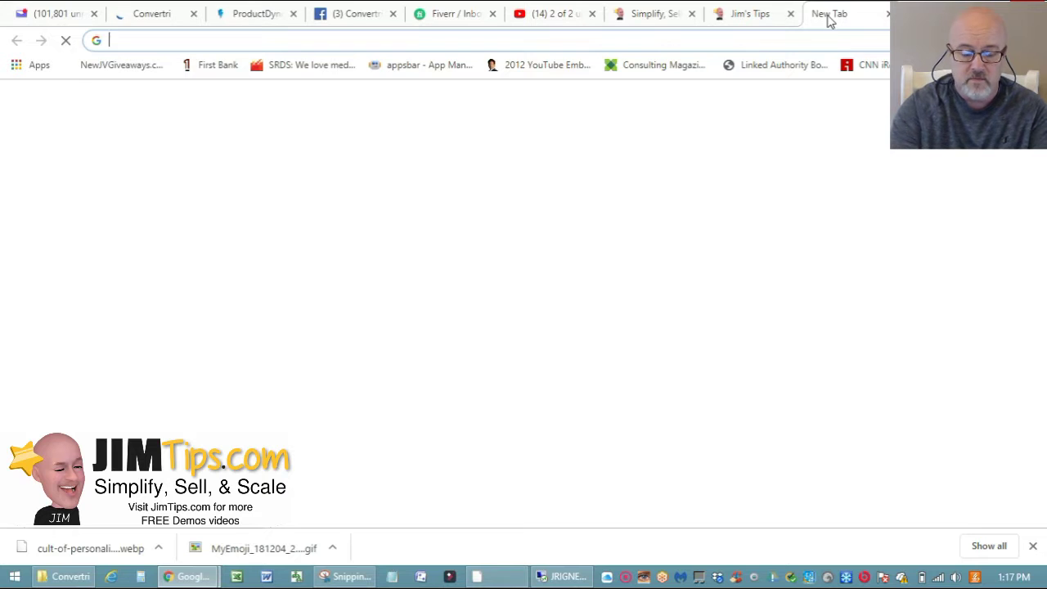
pyautogui.write('inform')
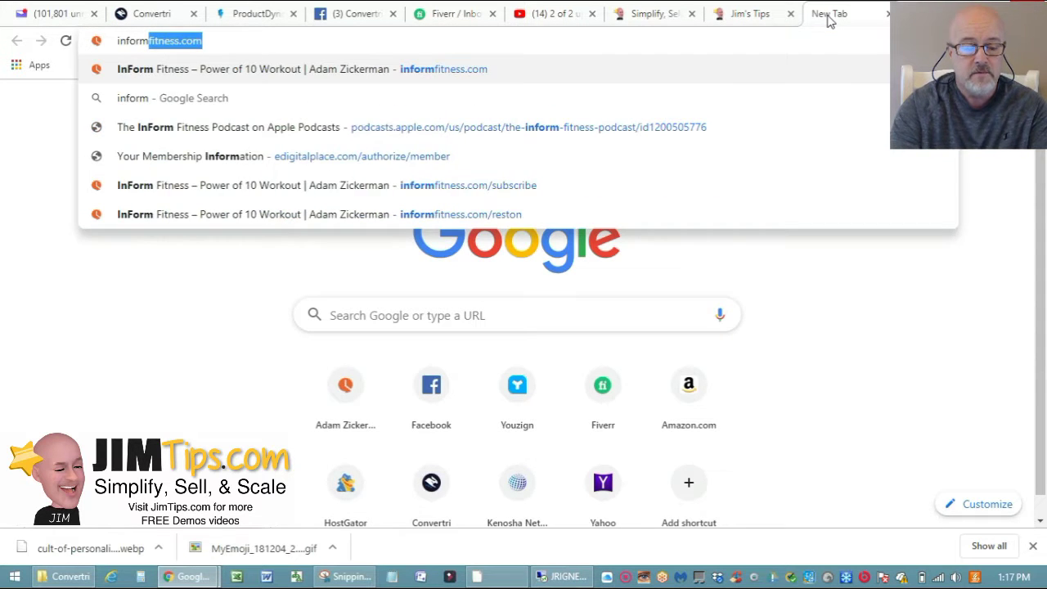
pyautogui.press('Return')
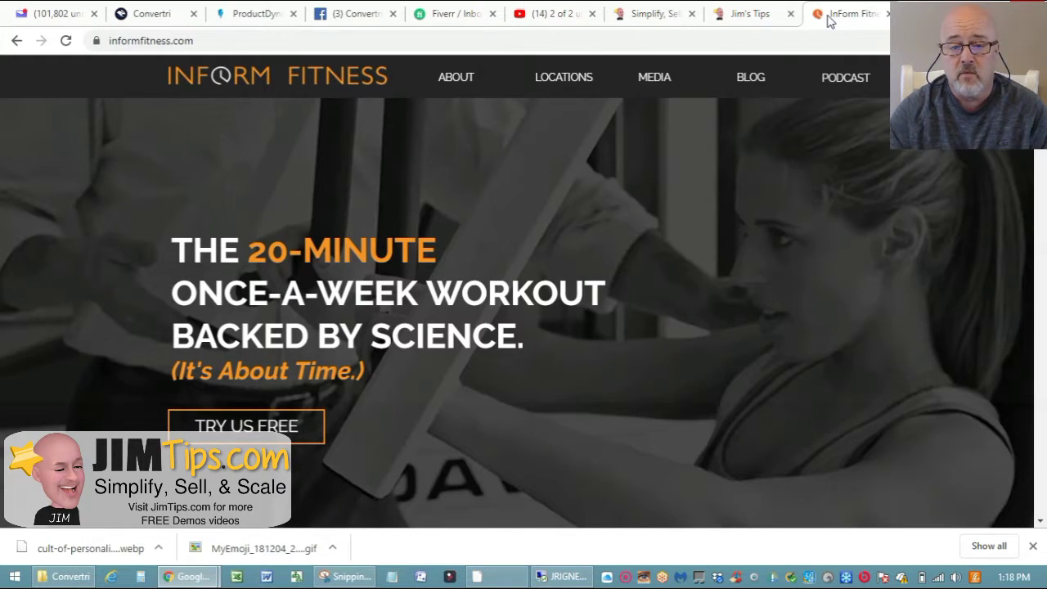
# Return to the InForm Menu Sample editor and show its Sticky Header layer on the canvas
pyautogui.click(756, 14)
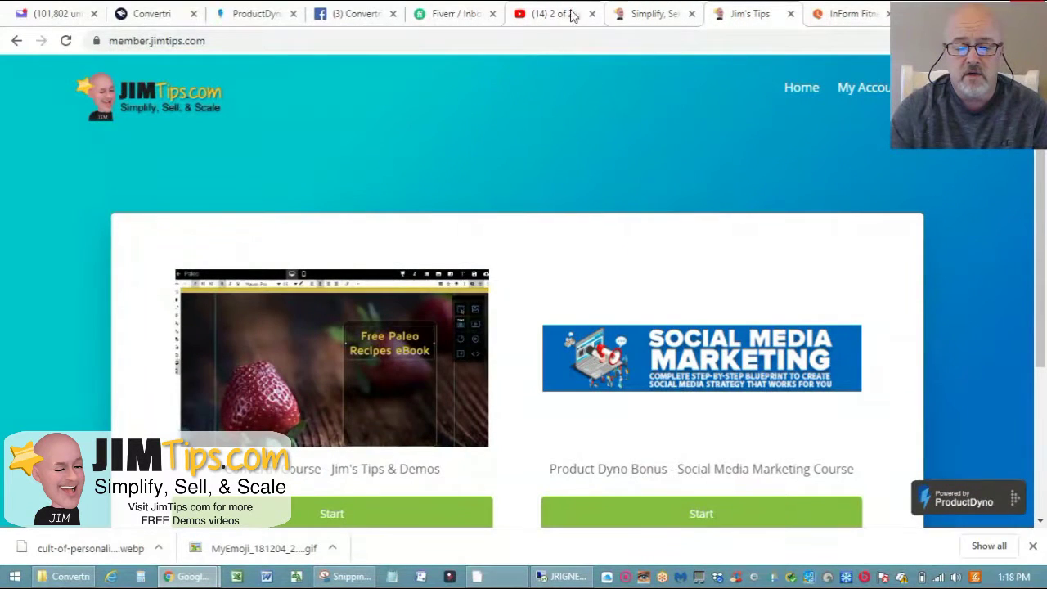
pyautogui.click(154, 15)
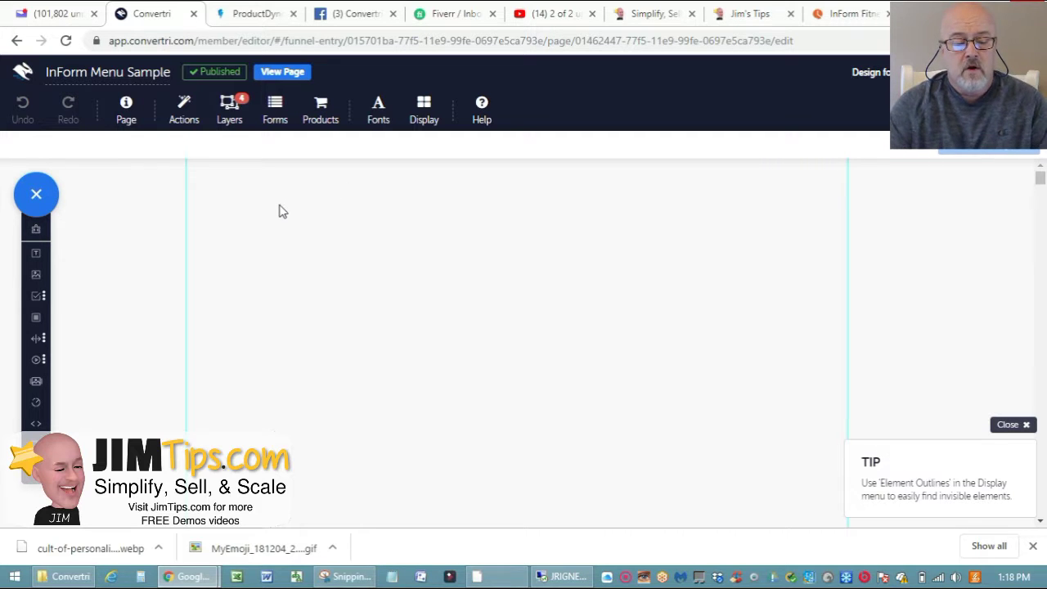
pyautogui.click(228, 111)
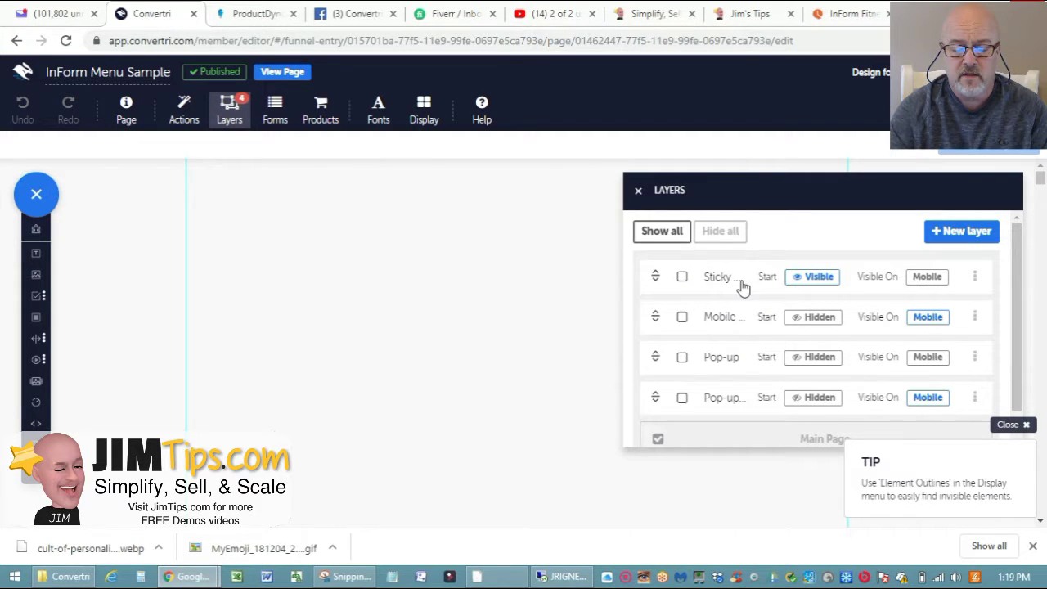
pyautogui.click(682, 276)
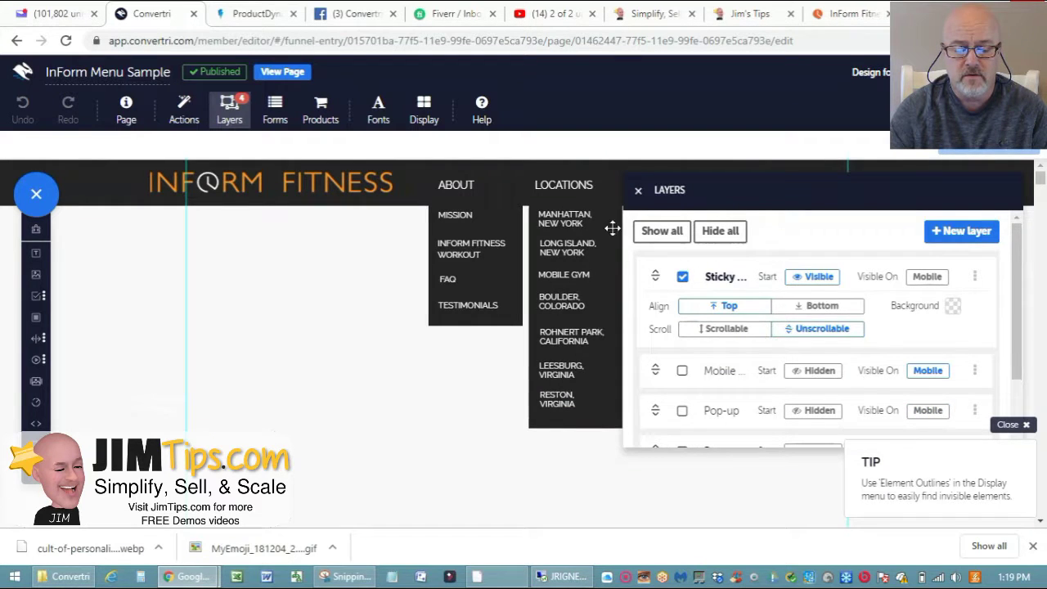
pyautogui.click(638, 190)
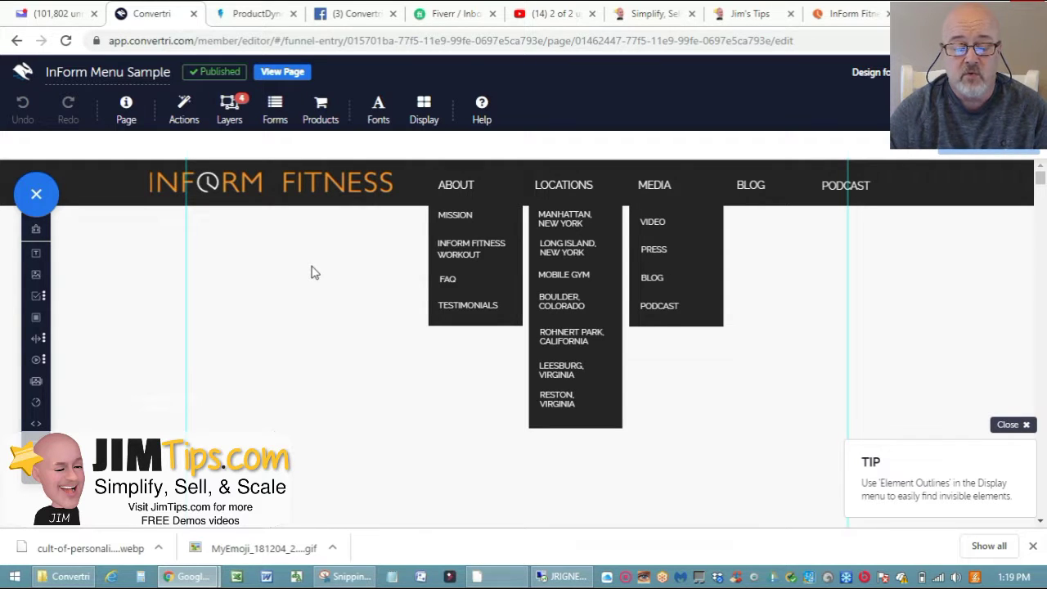
# Inspect the ABOUT menu item's general and mouse-over background colour settings
pyautogui.click(459, 185)
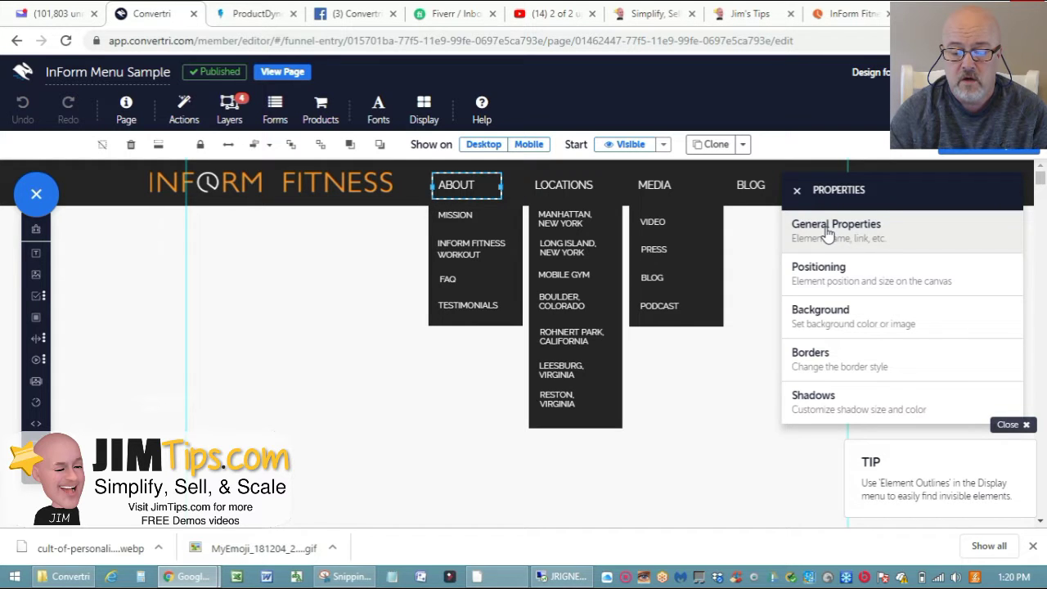
pyautogui.click(819, 326)
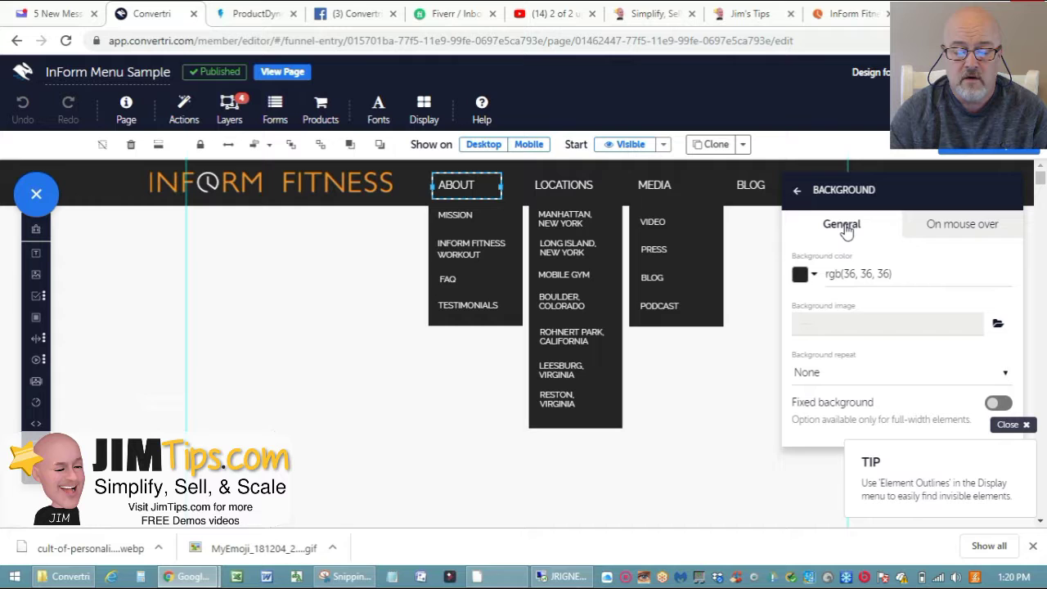
pyautogui.click(826, 278)
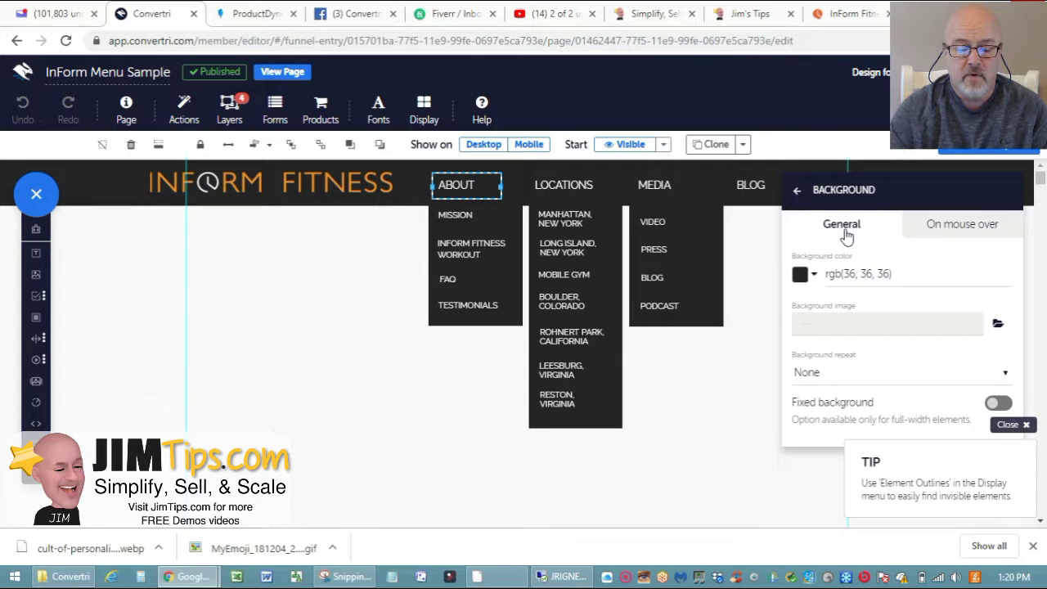
pyautogui.click(940, 229)
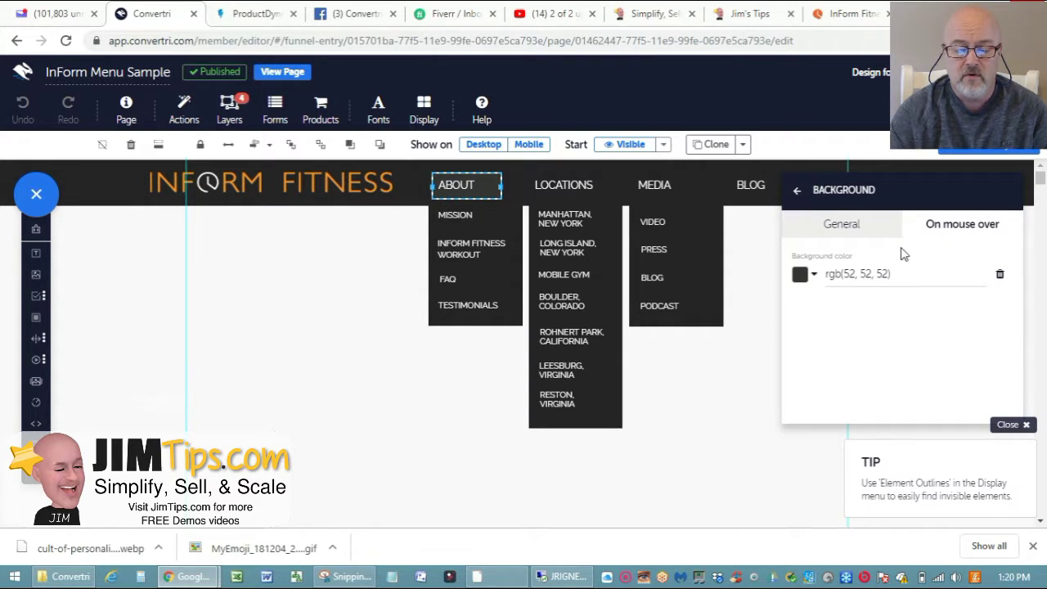
pyautogui.click(798, 190)
# Examine how the header drop-down menus behave on the live informfitness.com site
pyautogui.click(842, 14)
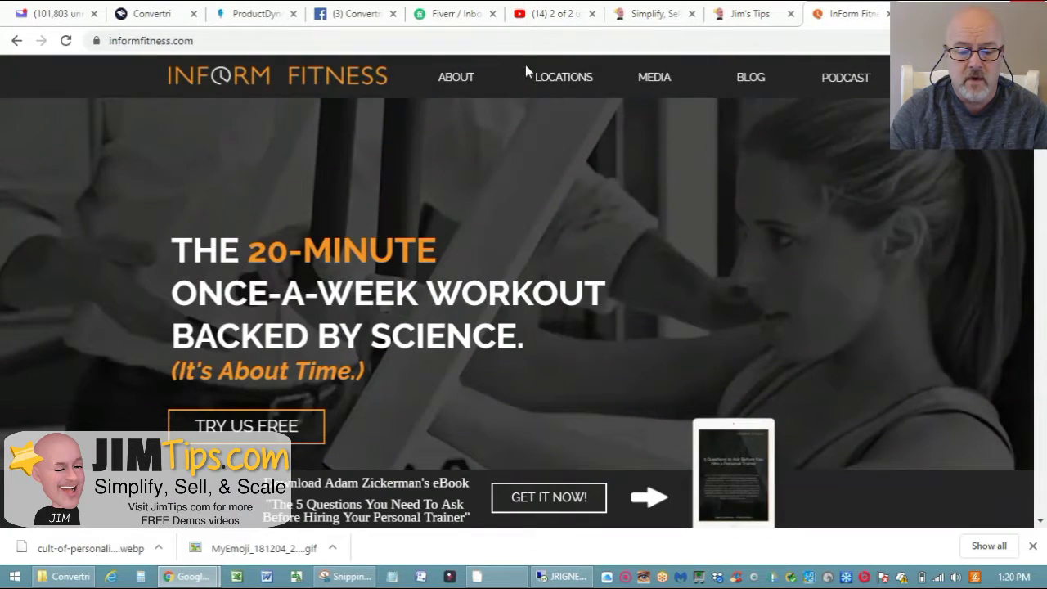
pyautogui.moveTo(472, 77)
pyautogui.moveTo(442, 85)
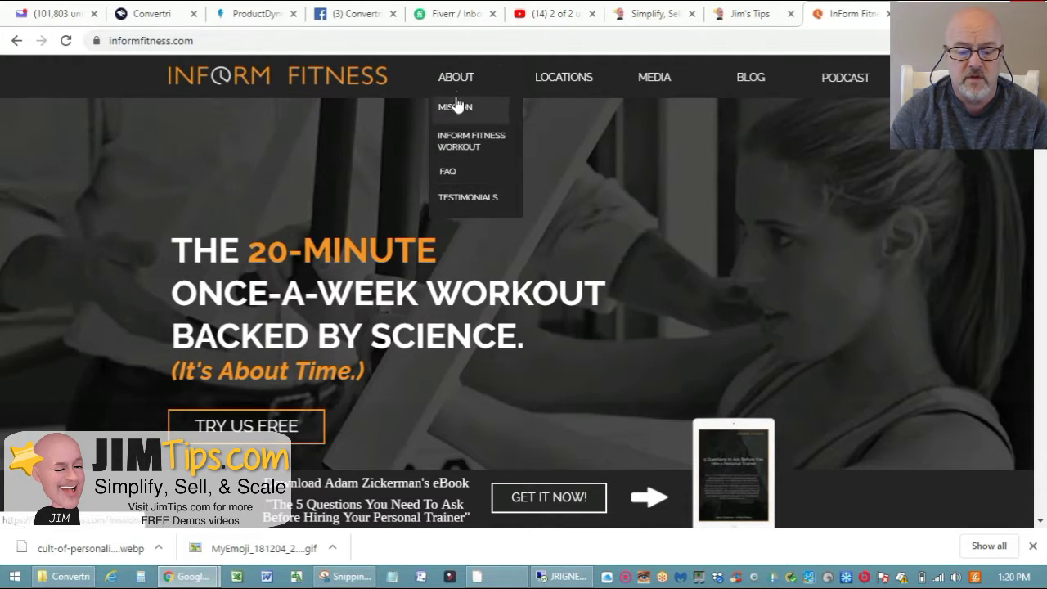
pyautogui.moveTo(654, 79)
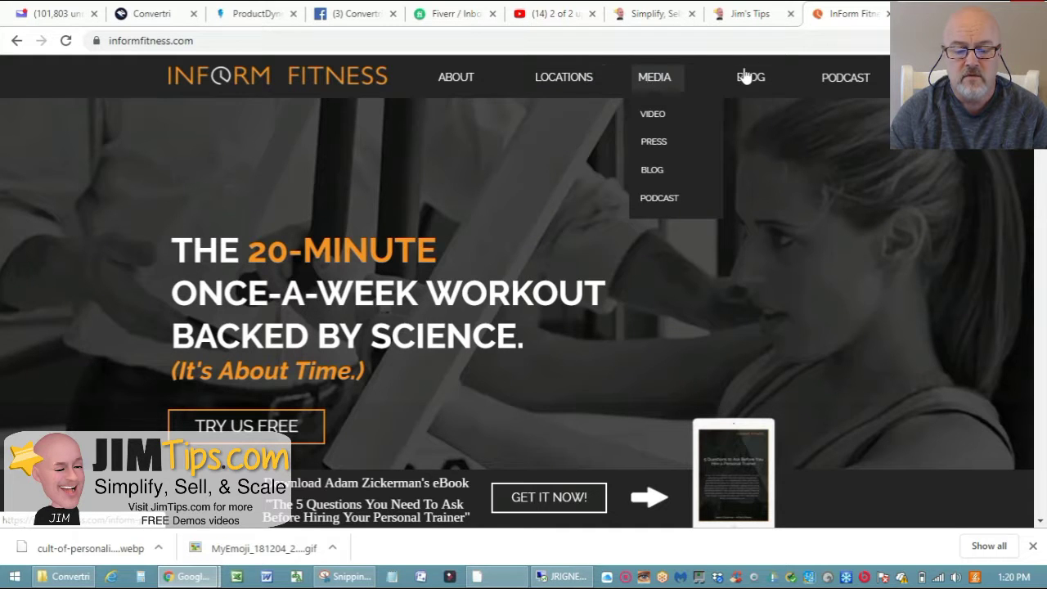
# Return to the page editor and recheck the ABOUT item's general background settings before closing its properties
pyautogui.click(144, 13)
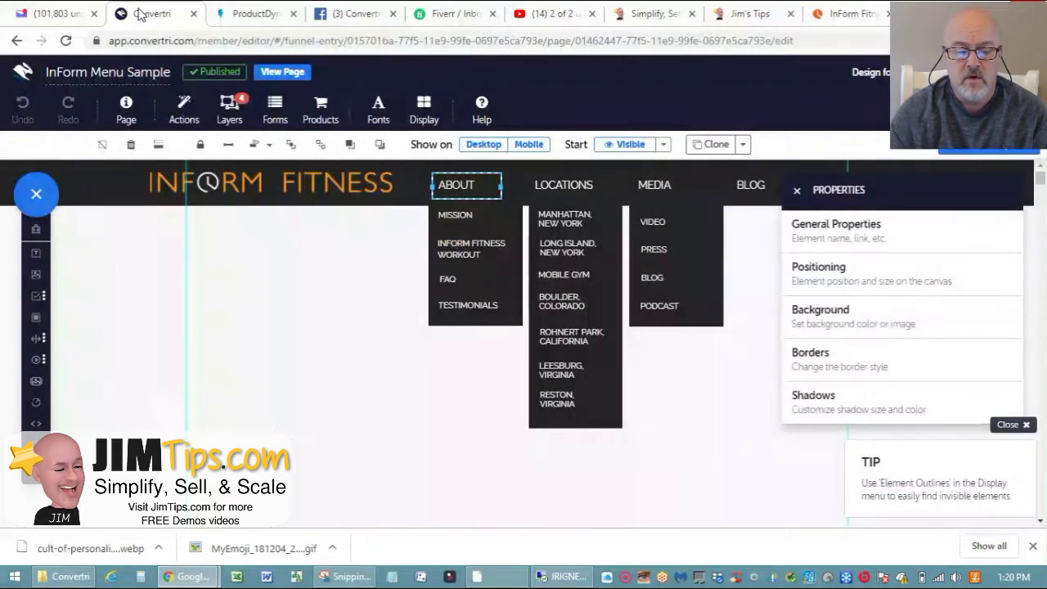
pyautogui.click(828, 317)
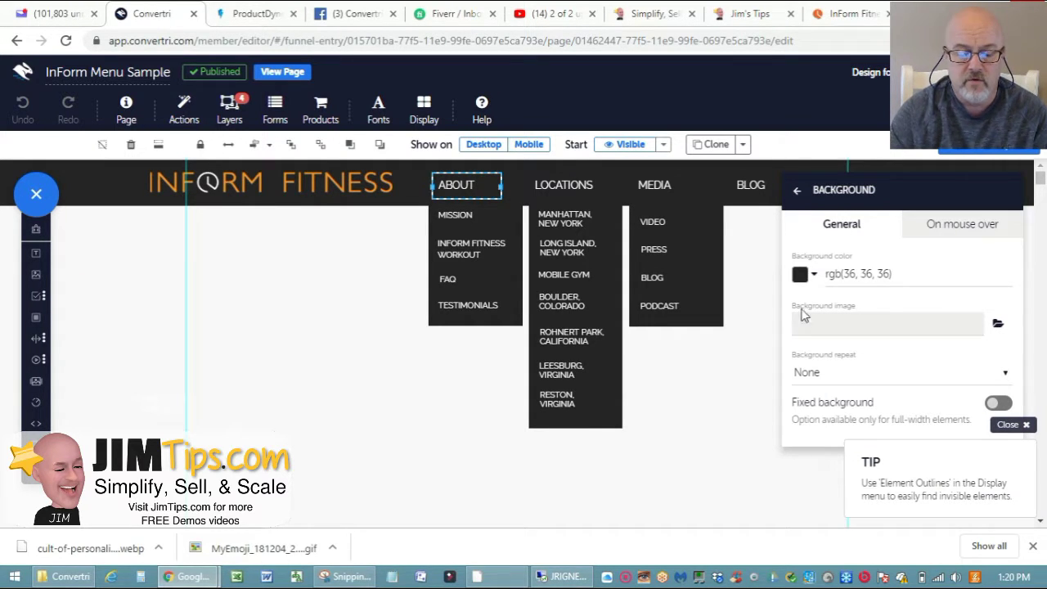
pyautogui.click(801, 194)
pyautogui.click(802, 196)
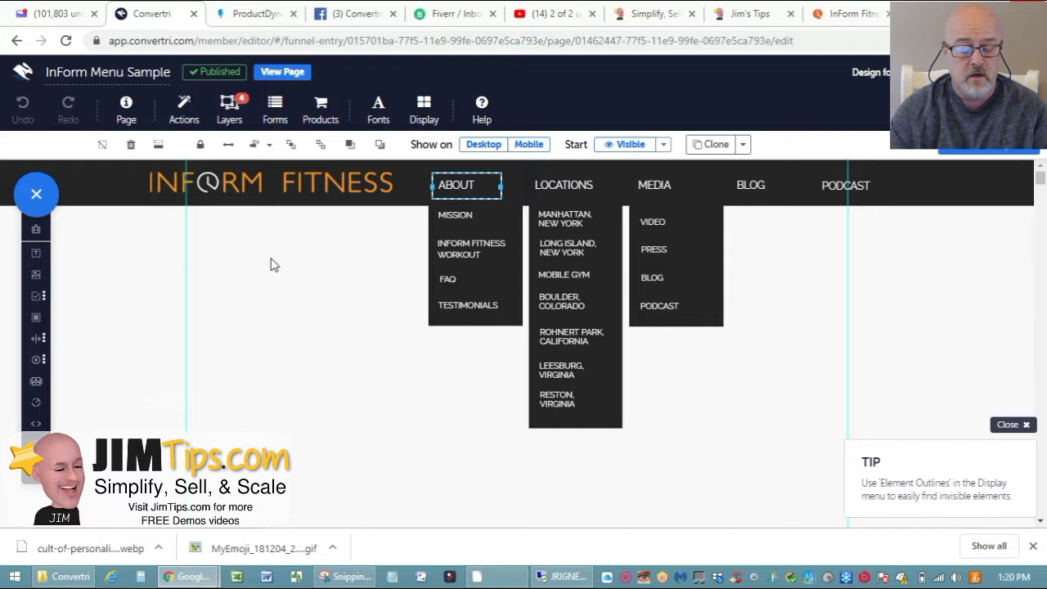
# Inspect the About drop-down's background box and its MISSION item, and compare the header with the live site
pyautogui.click(512, 325)
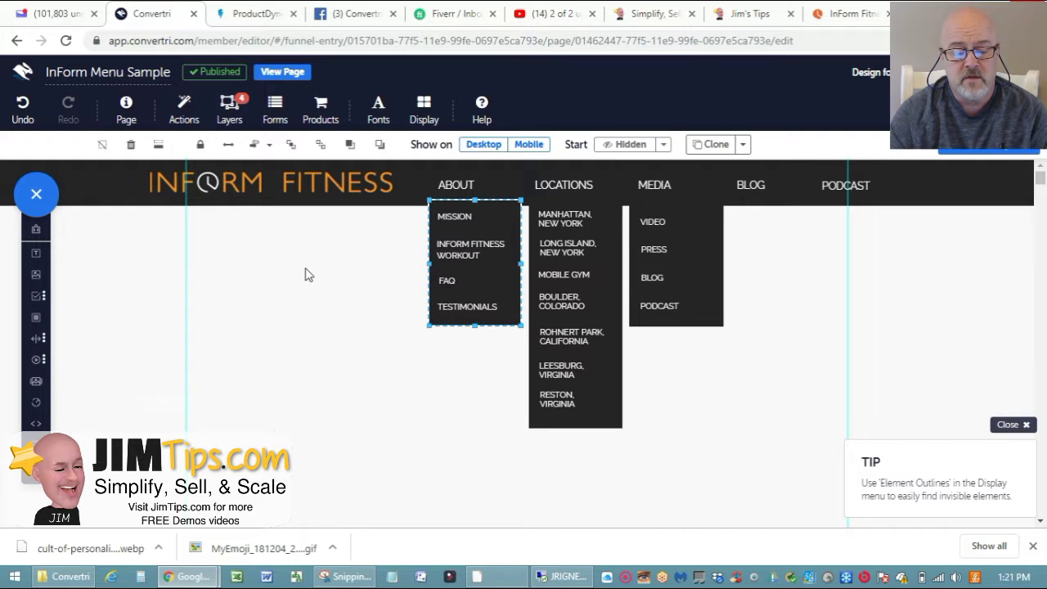
pyautogui.click(457, 217)
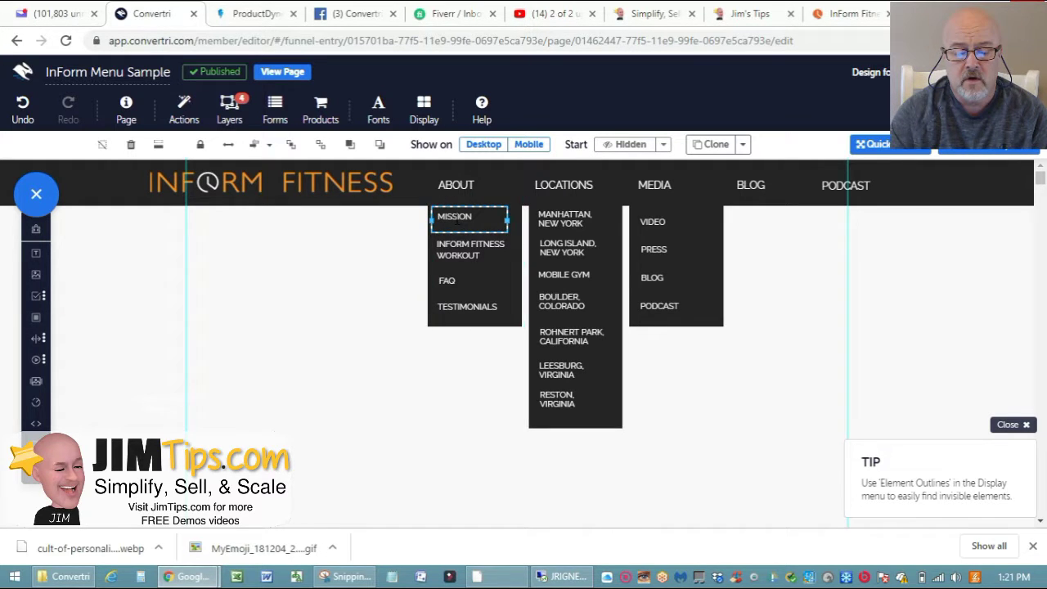
pyautogui.click(484, 228)
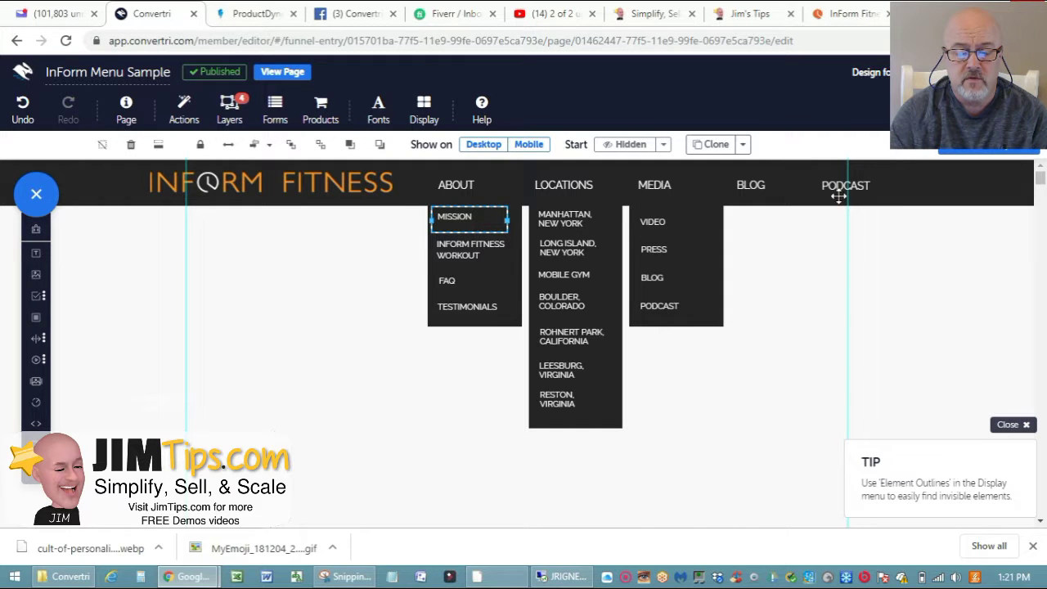
pyautogui.click(854, 12)
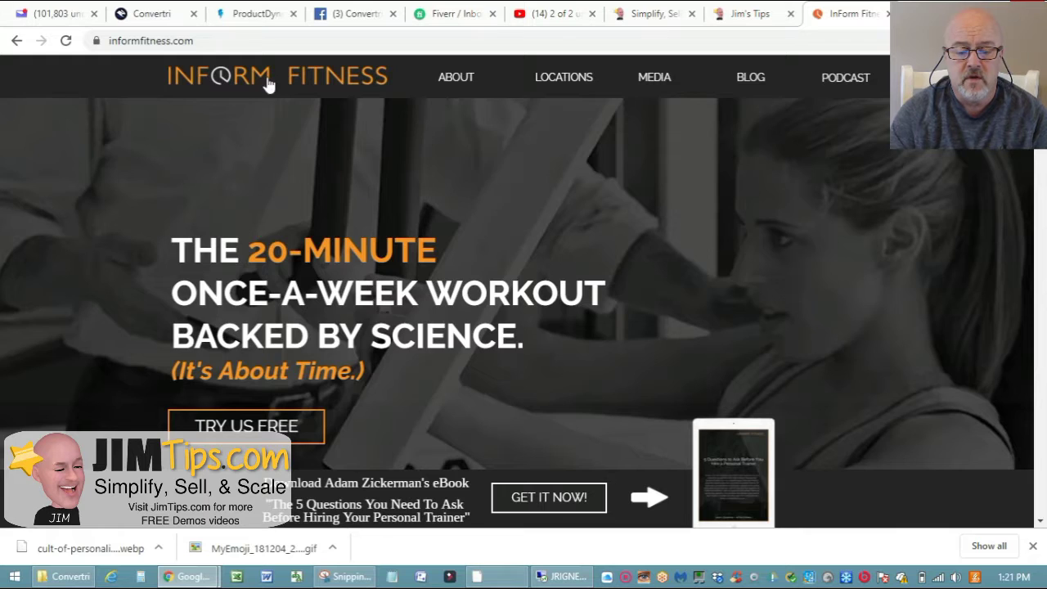
pyautogui.click(131, 6)
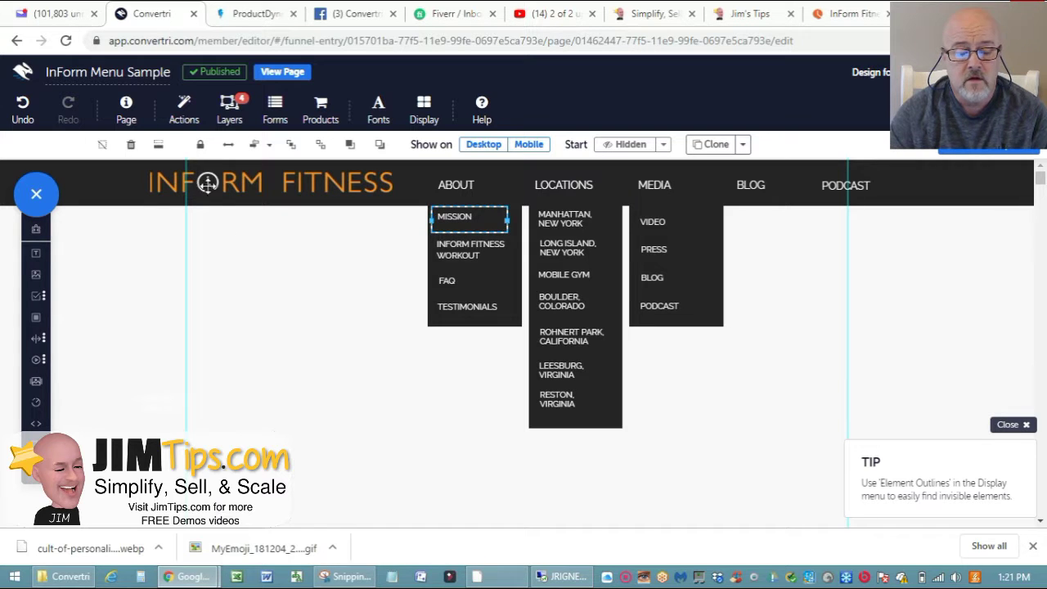
# Review the element triggers and behaviours assigned to the About drop-down's background box
pyautogui.click(514, 319)
pyautogui.click(183, 109)
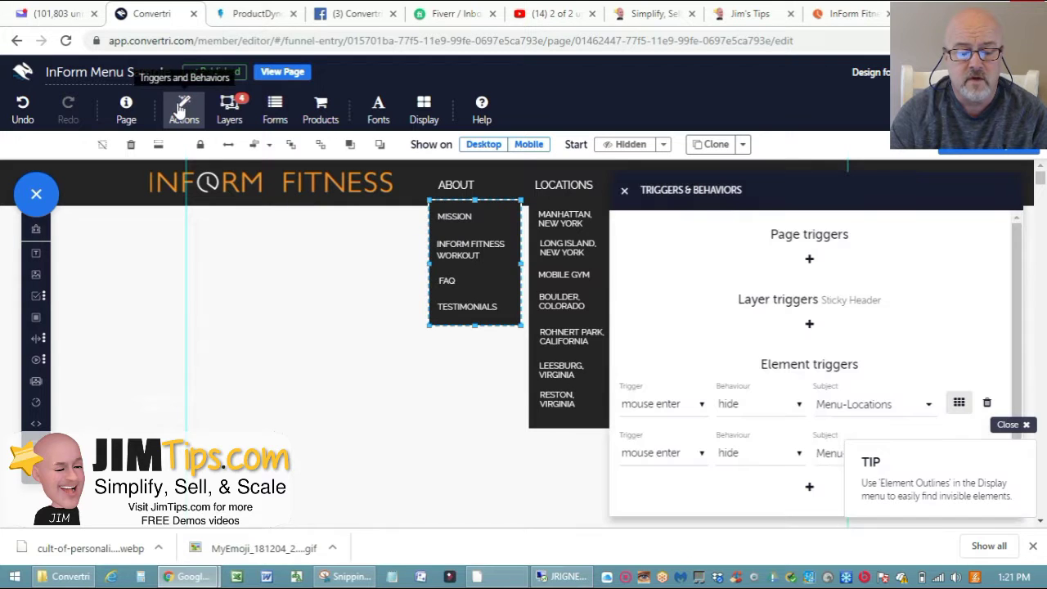
pyautogui.moveTo(1022, 262); pyautogui.dragTo(1013, 300)
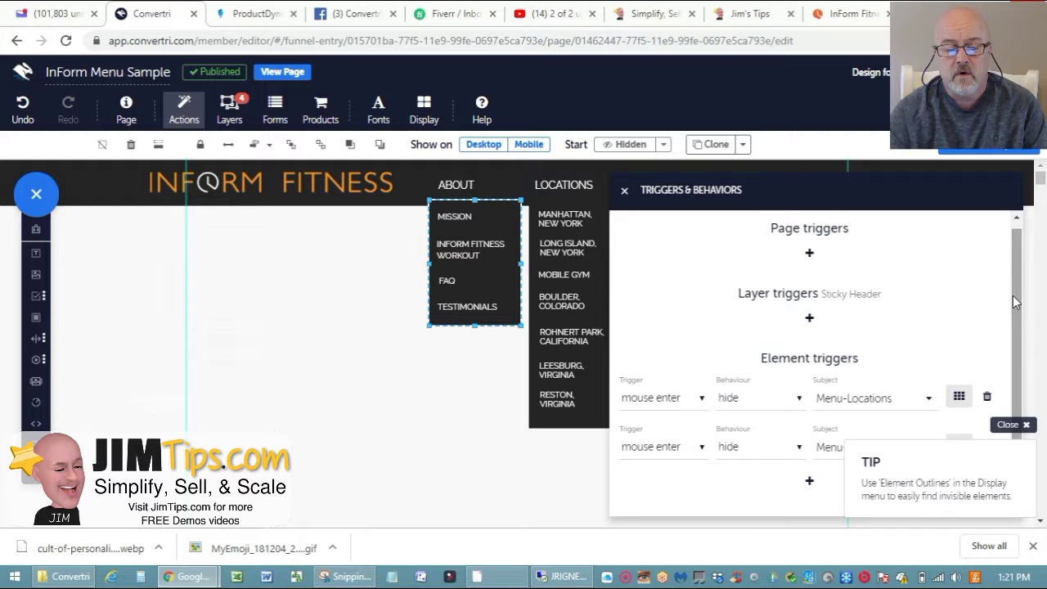
# Review the element triggers of the invisible box behind the drop-downs and of the ABOUT menu item
pyautogui.click(370, 241)
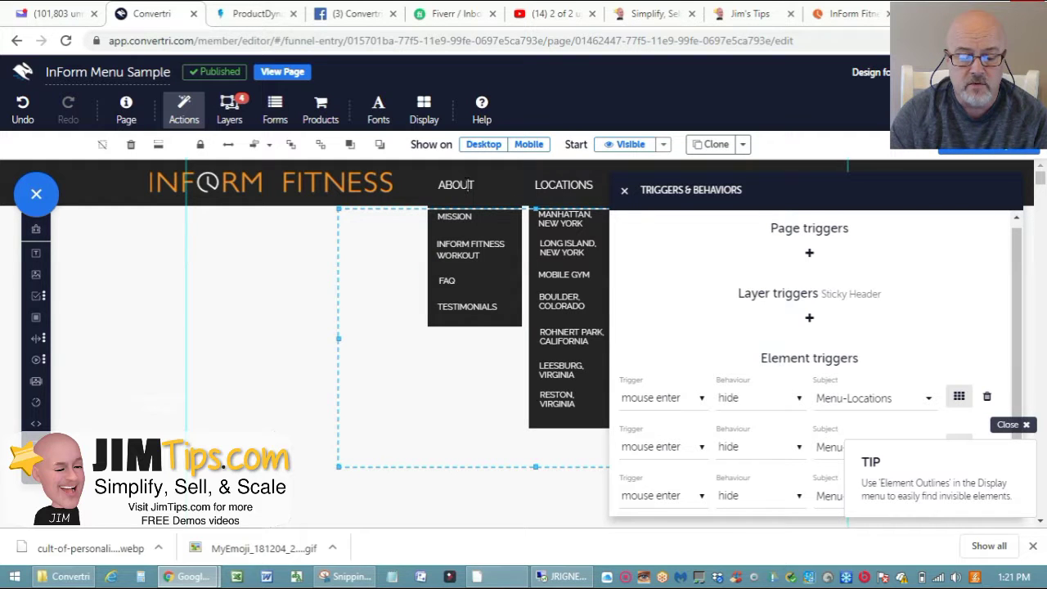
pyautogui.click(469, 184)
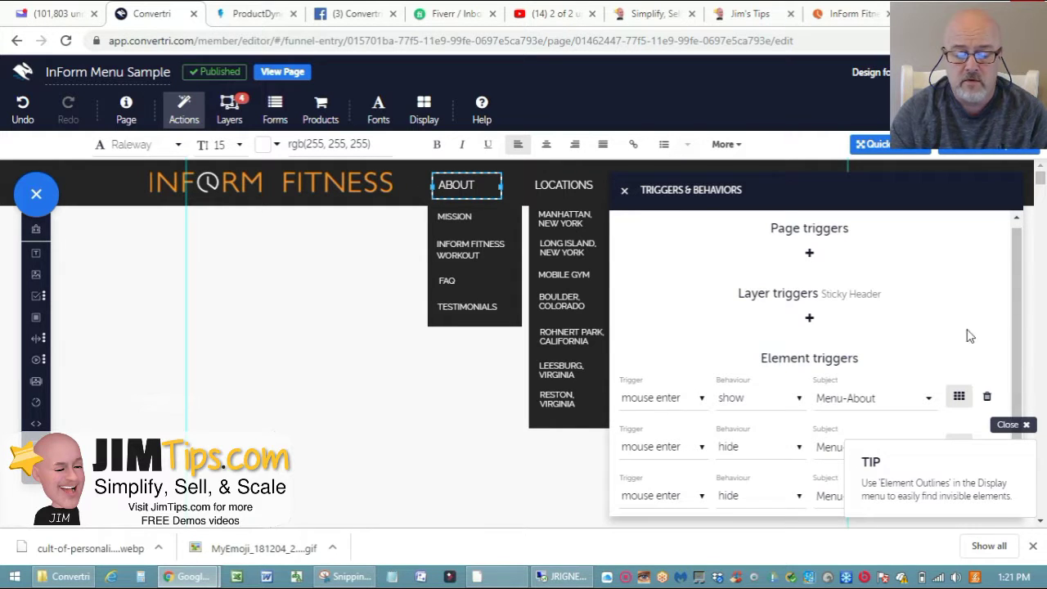
pyautogui.moveTo(1014, 273); pyautogui.dragTo(1009, 362)
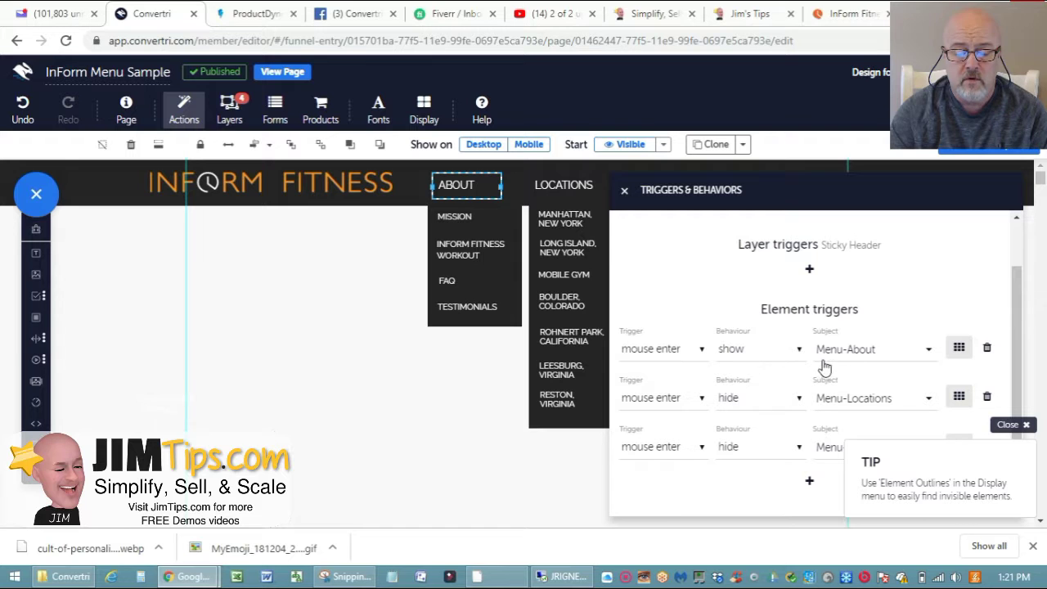
# Check the element name of the About drop-down's background box in its general properties
pyautogui.click(517, 324)
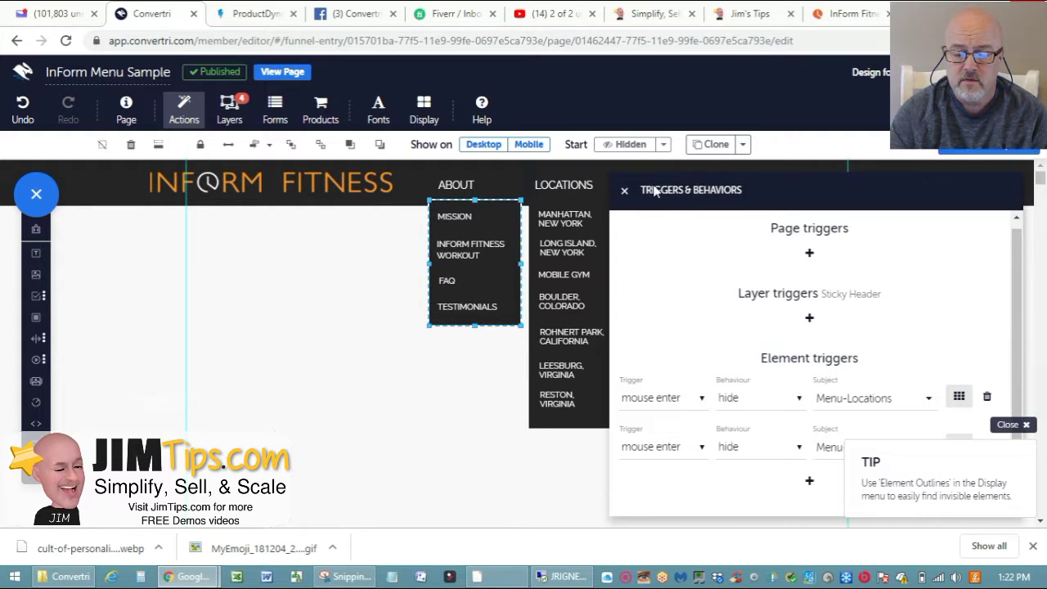
pyautogui.click(625, 190)
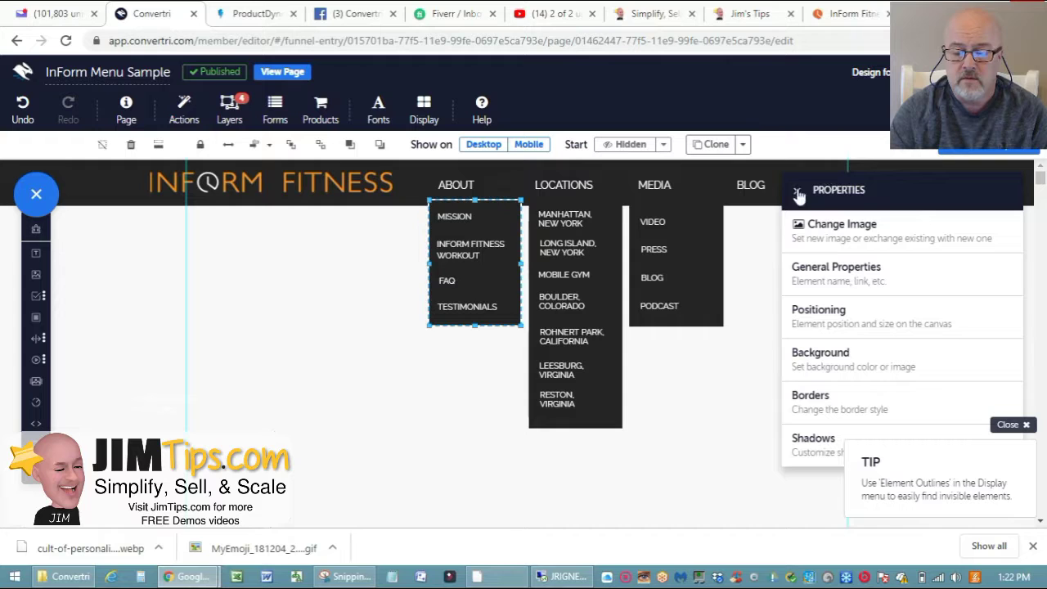
pyautogui.click(842, 278)
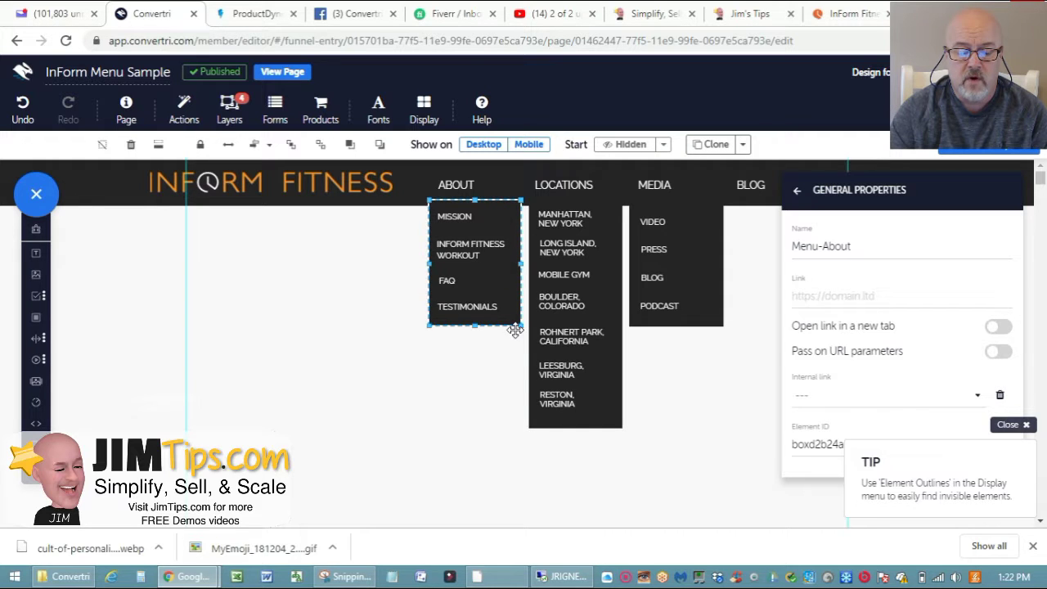
pyautogui.click(793, 191)
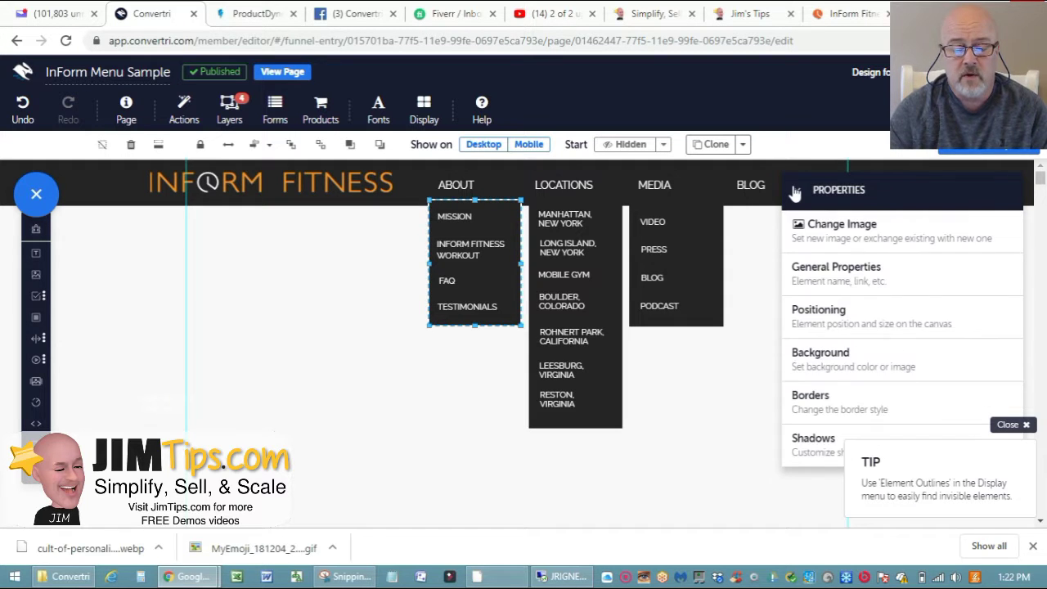
pyautogui.click(791, 189)
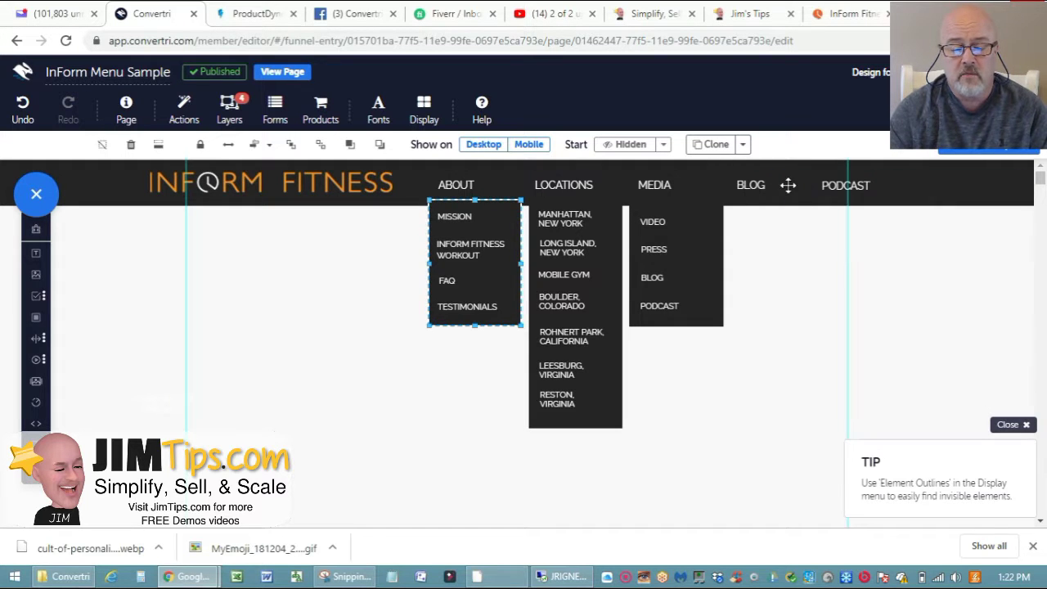
# Review the mouse-enter triggers assigned to the About drop-down's background box and the ABOUT menu item
pyautogui.click(183, 107)
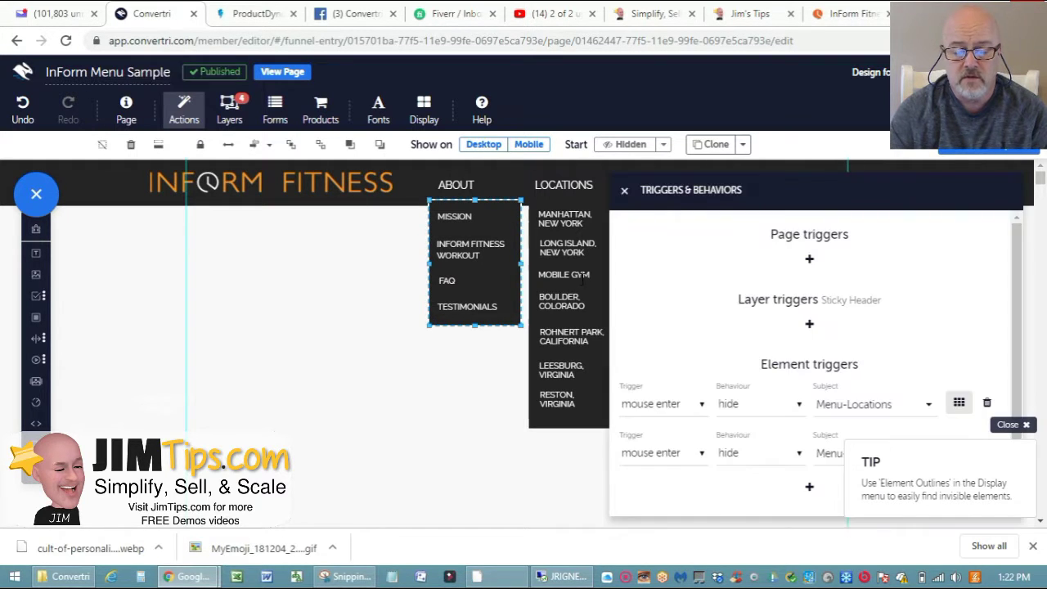
pyautogui.click(455, 185)
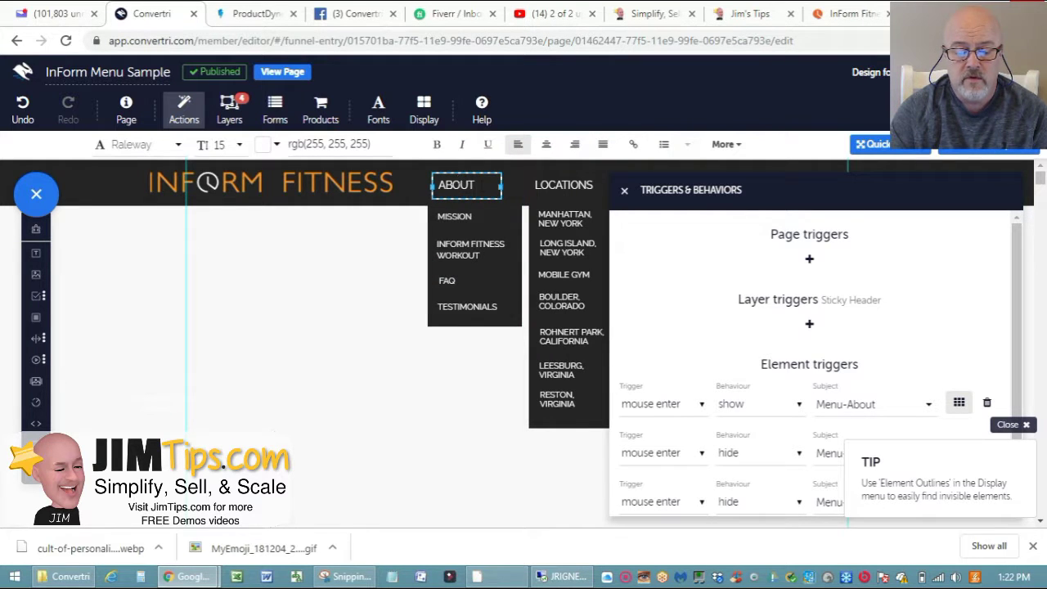
pyautogui.moveTo(1017, 270); pyautogui.dragTo(1016, 315)
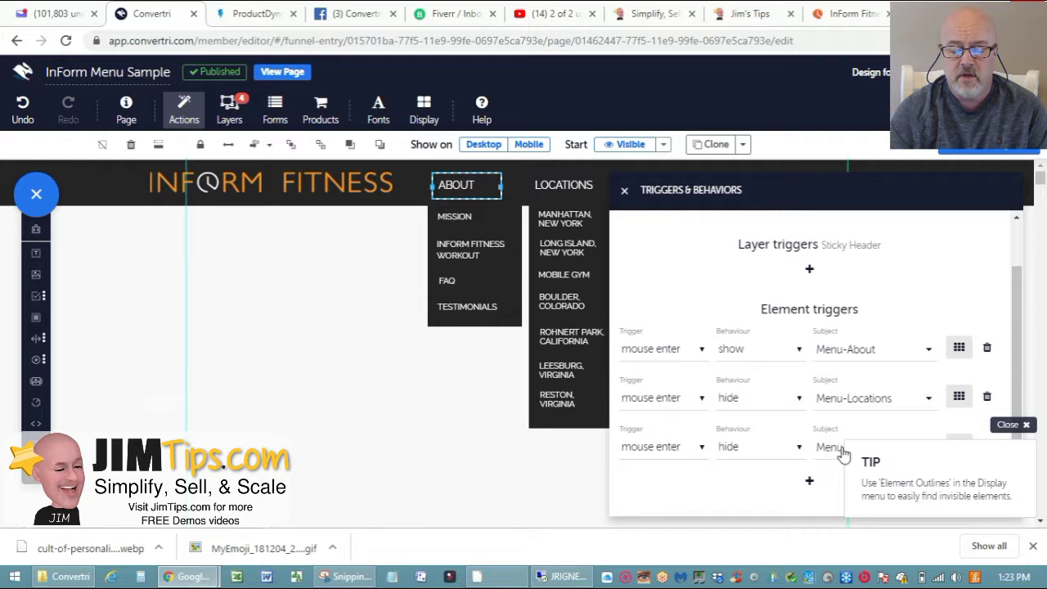
pyautogui.click(1008, 424)
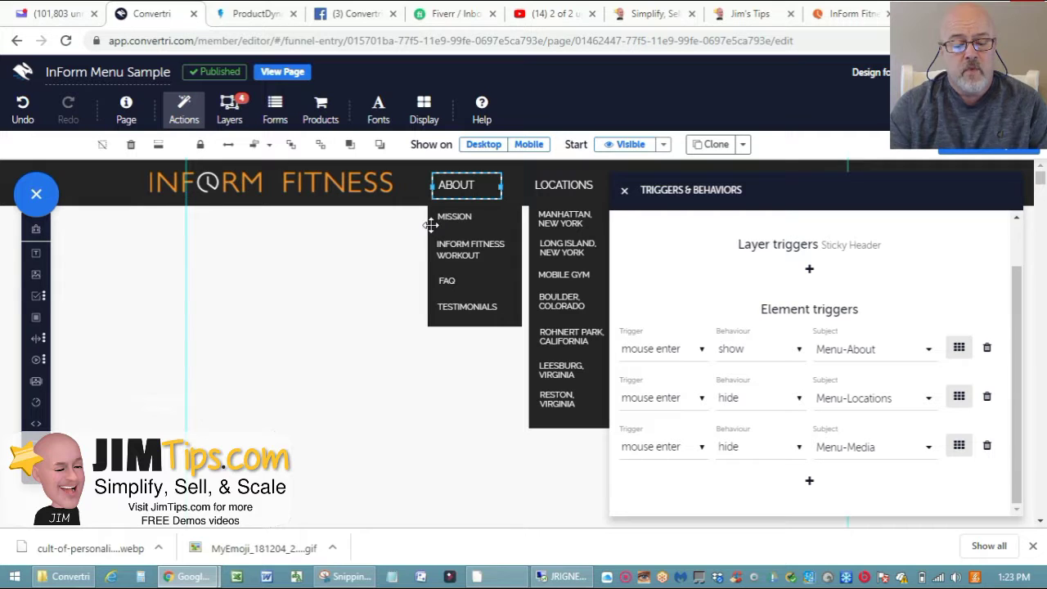
# Review the element triggers and their show and hide subjects for the LOCATIONS and MEDIA menu items
pyautogui.click(562, 185)
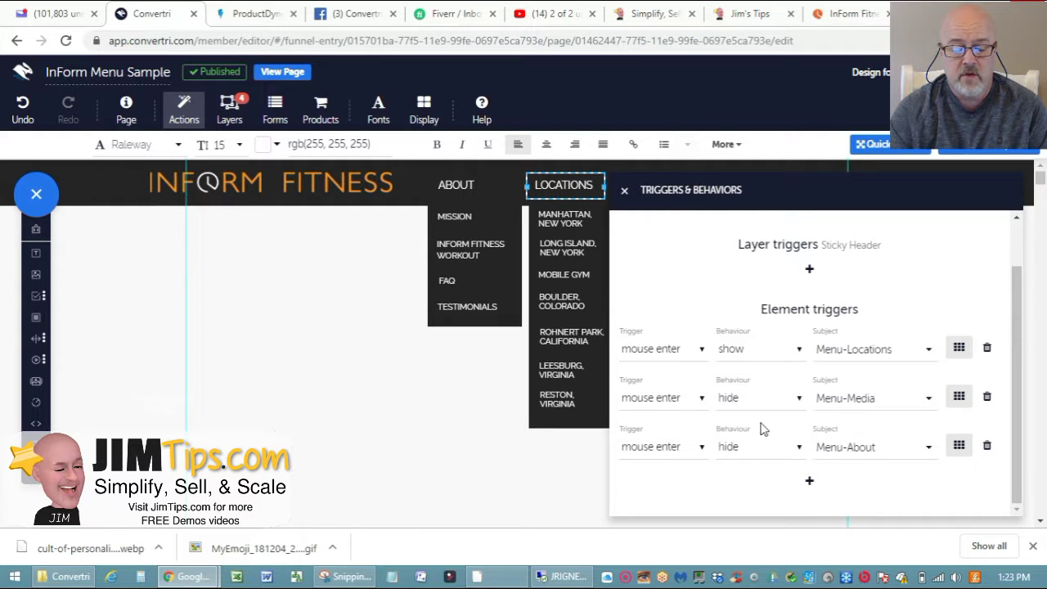
pyautogui.click(653, 215)
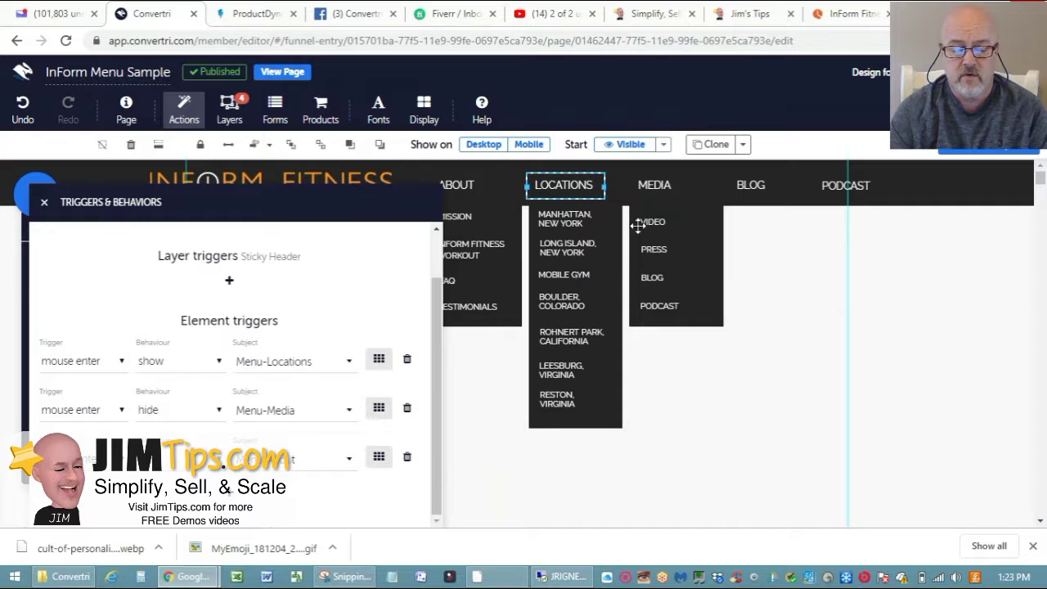
pyautogui.click(654, 185)
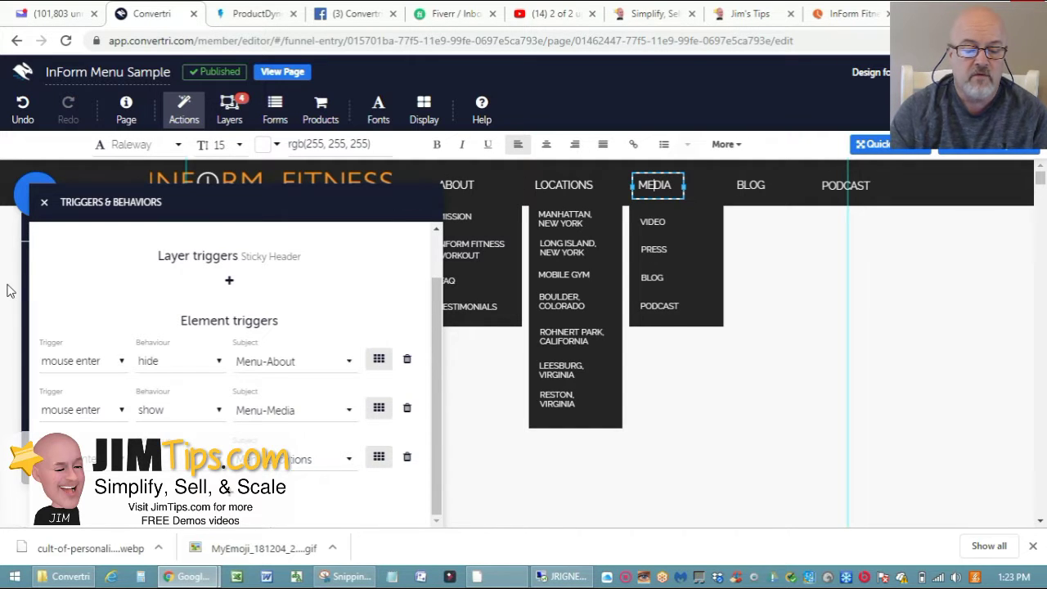
pyautogui.moveTo(197, 203); pyautogui.dragTo(448, 204)
pyautogui.moveTo(494, 250); pyautogui.dragTo(793, 215)
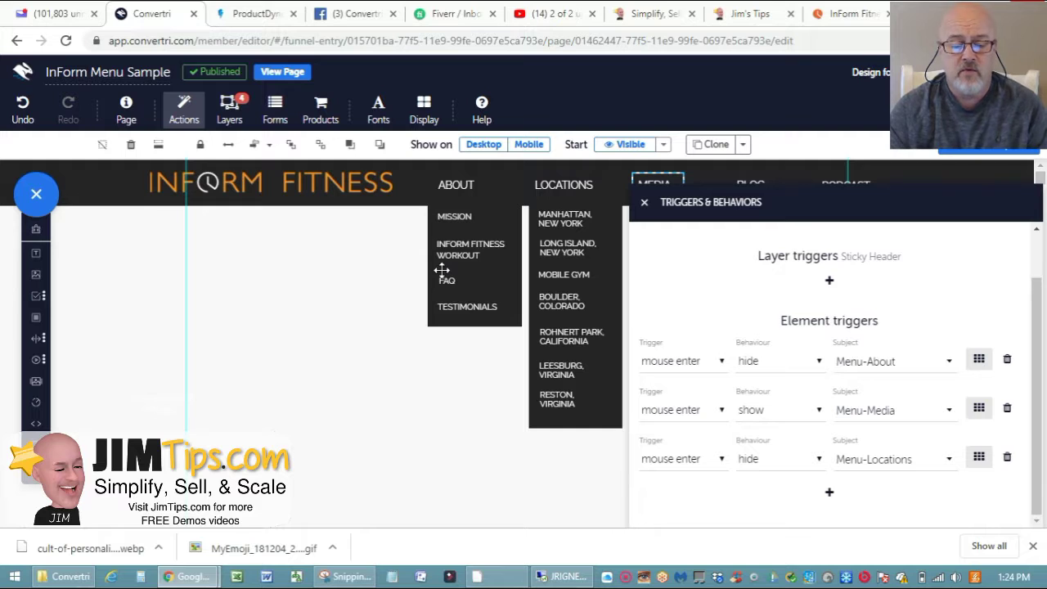
# Review the element triggers of the invisible box behind the header's row of menu items
pyautogui.click(409, 194)
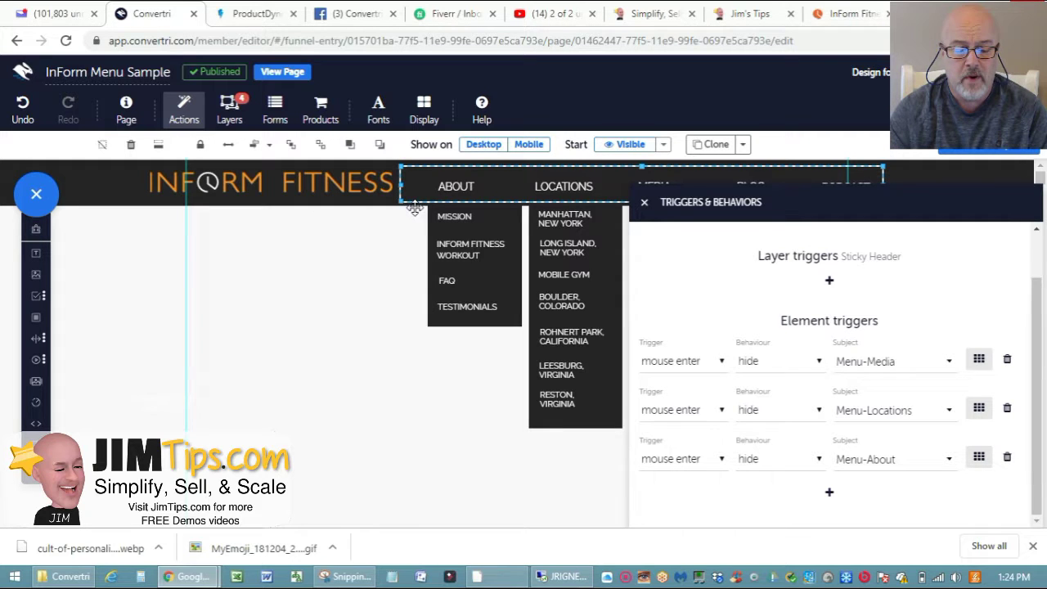
pyautogui.moveTo(766, 215); pyautogui.dragTo(135, 300)
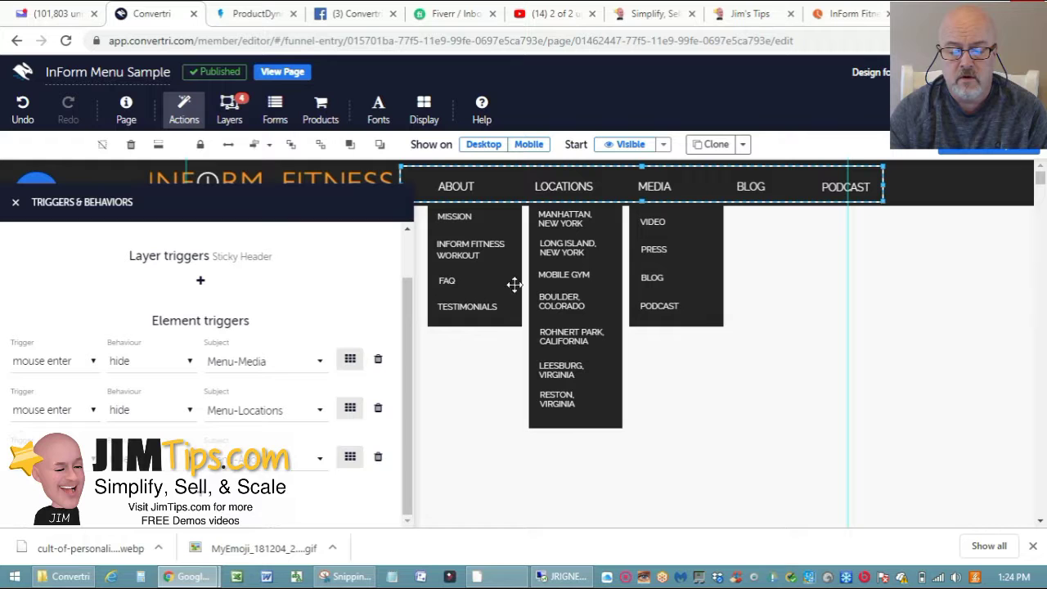
pyautogui.moveTo(260, 202); pyautogui.dragTo(893, 229)
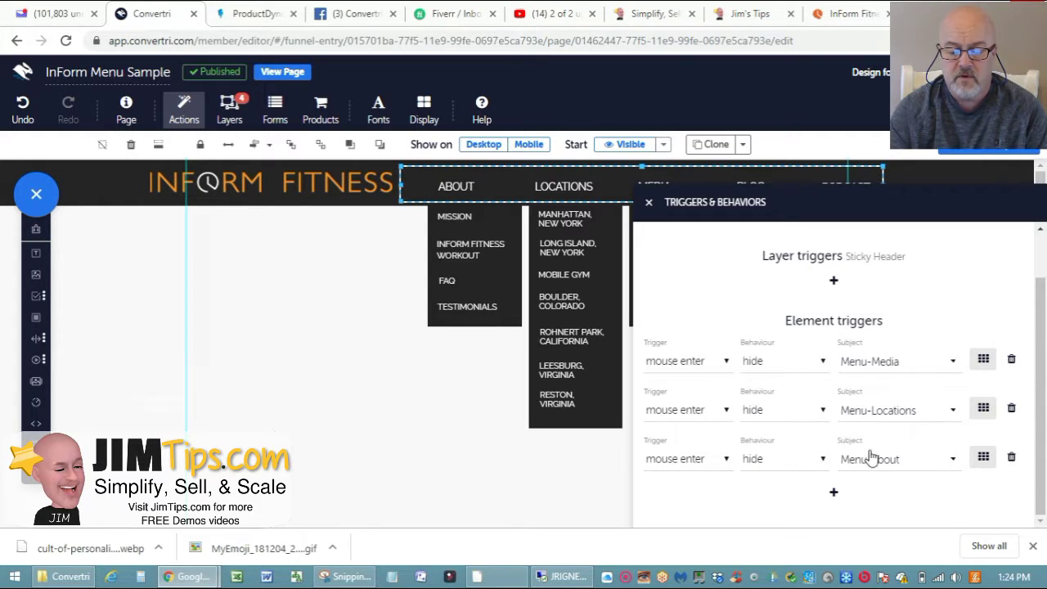
# Check the element name of the large invisible box behind the drop-downs in its general properties
pyautogui.click(446, 342)
pyautogui.click(649, 201)
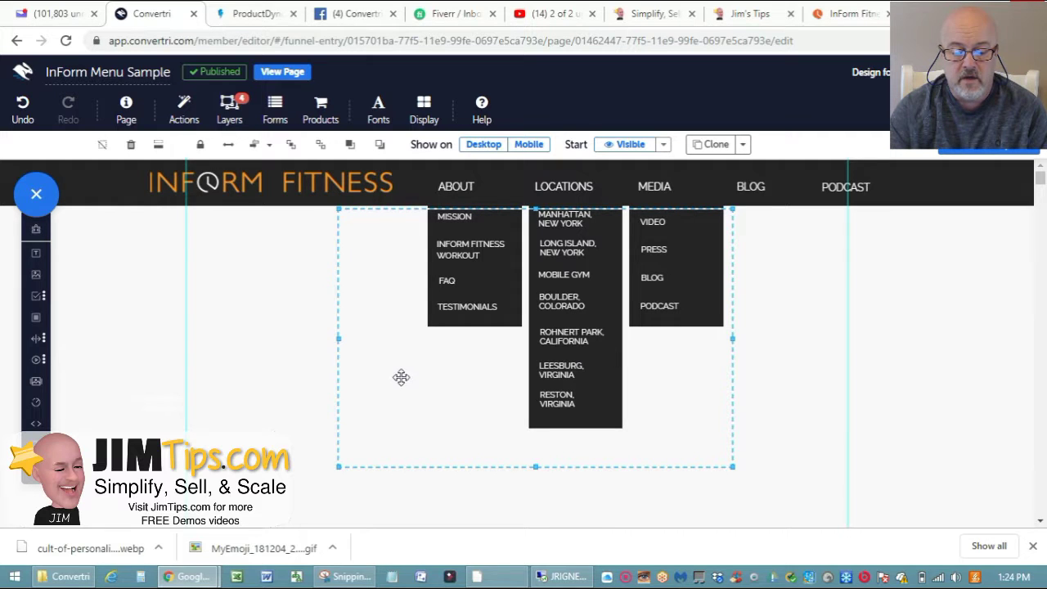
pyautogui.click(948, 154)
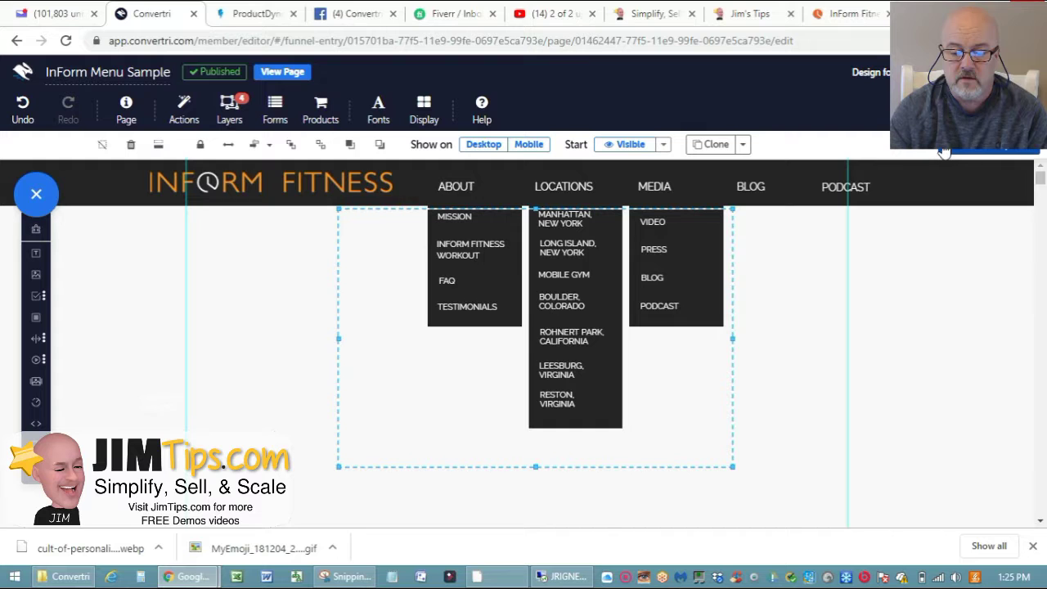
pyautogui.click(946, 154)
pyautogui.click(806, 274)
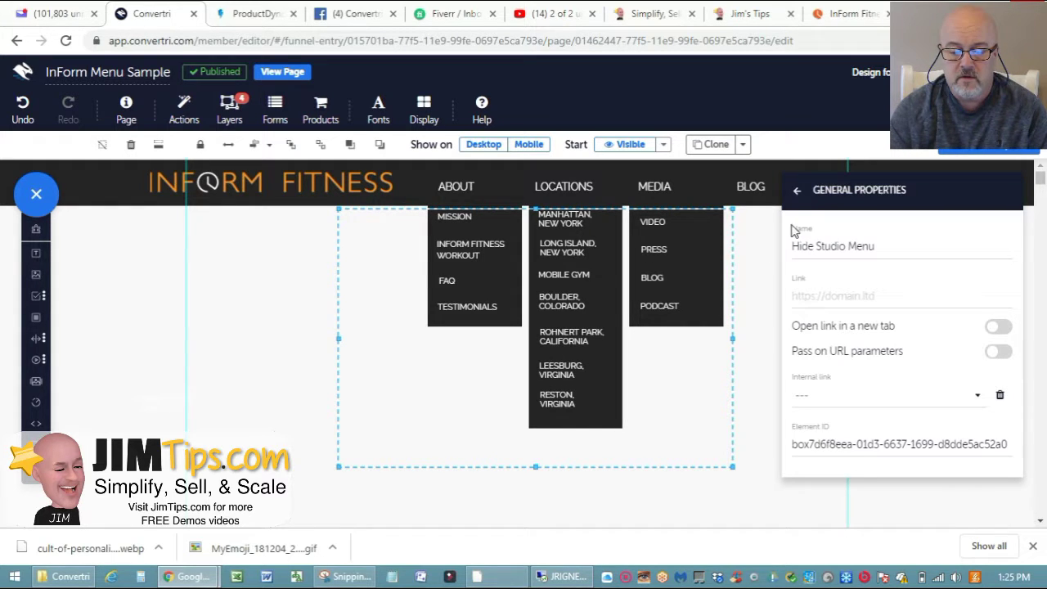
pyautogui.click(796, 190)
pyautogui.click(795, 190)
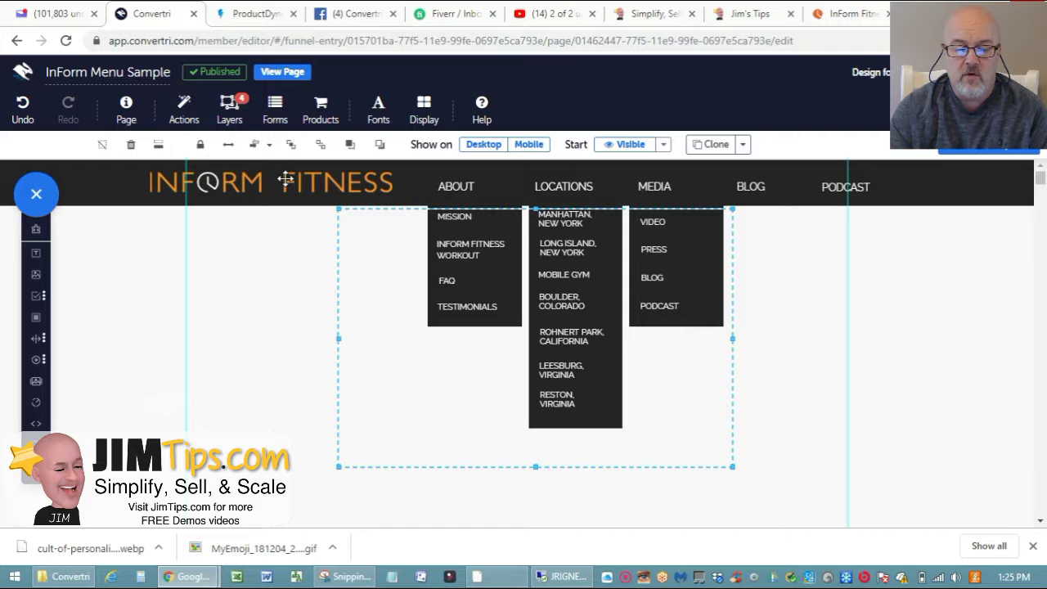
# Review the triggers of the large invisible box and move its left edge inward, closer to the About drop-down
pyautogui.click(182, 109)
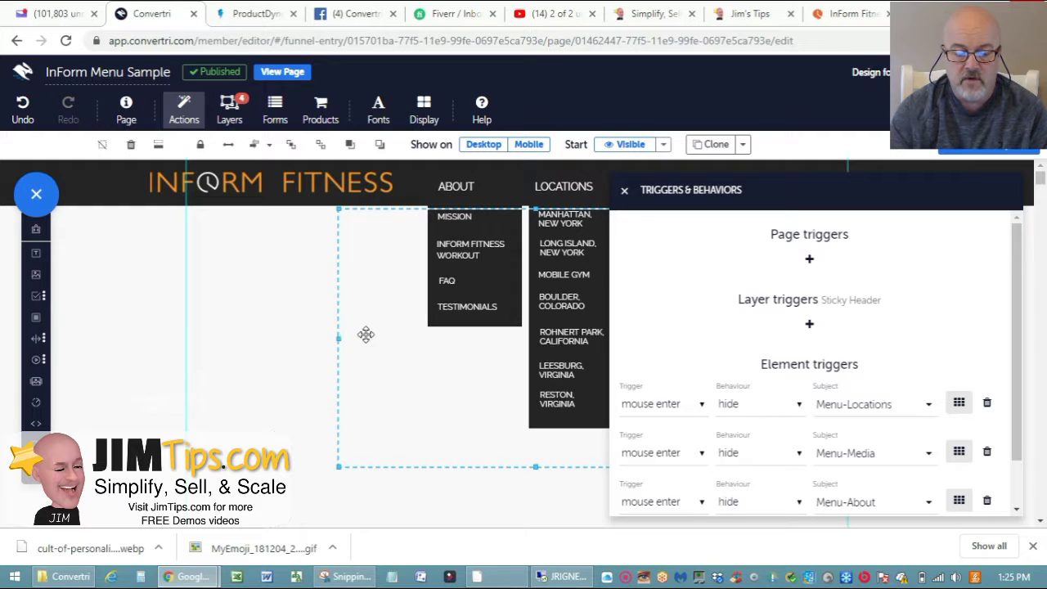
pyautogui.moveTo(339, 340); pyautogui.dragTo(394, 340)
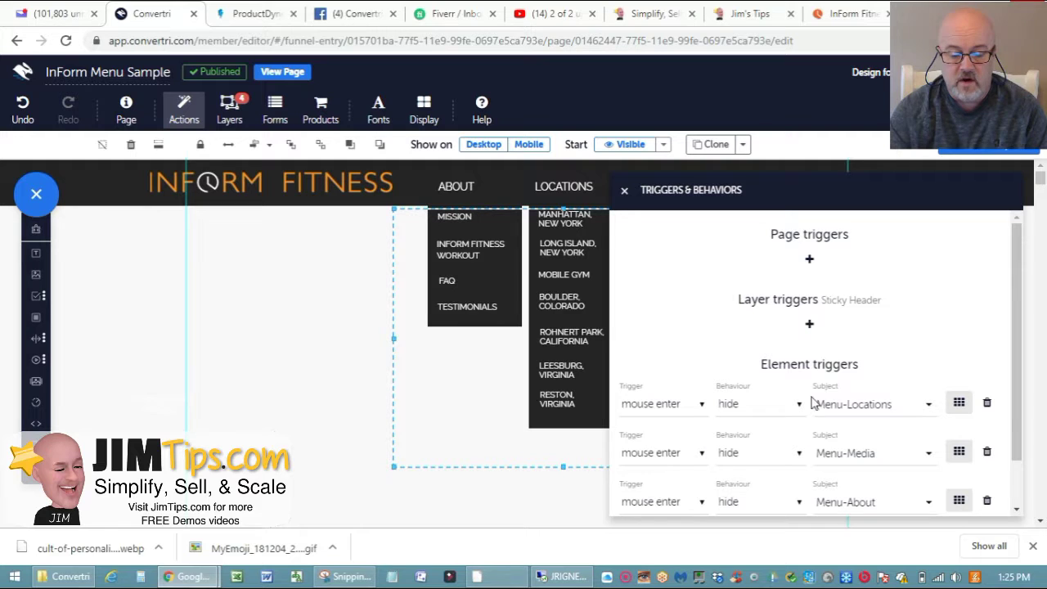
pyautogui.scroll(-1, 1016, 352)
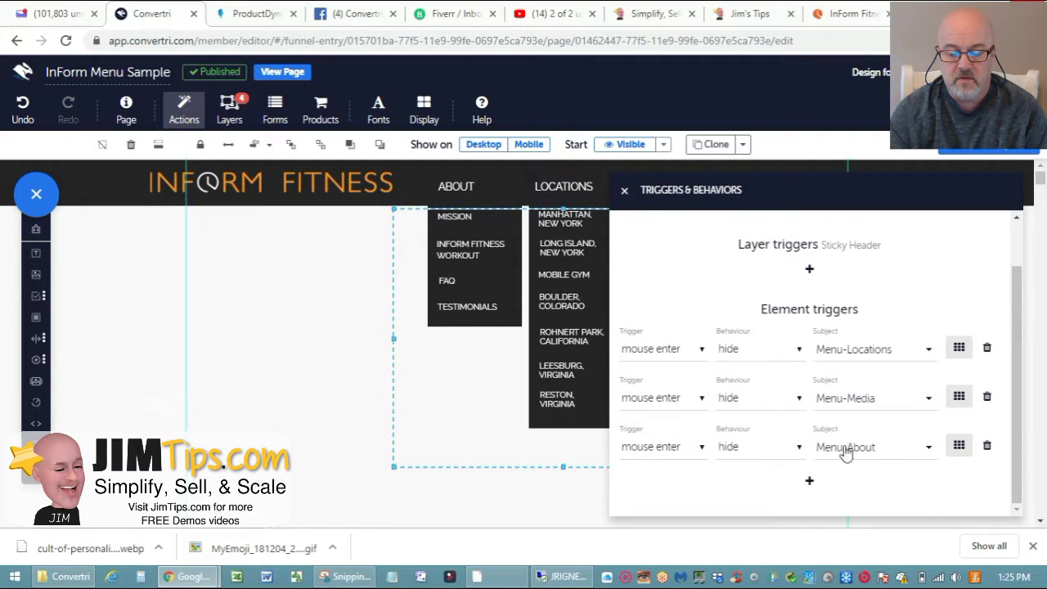
pyautogui.click(625, 191)
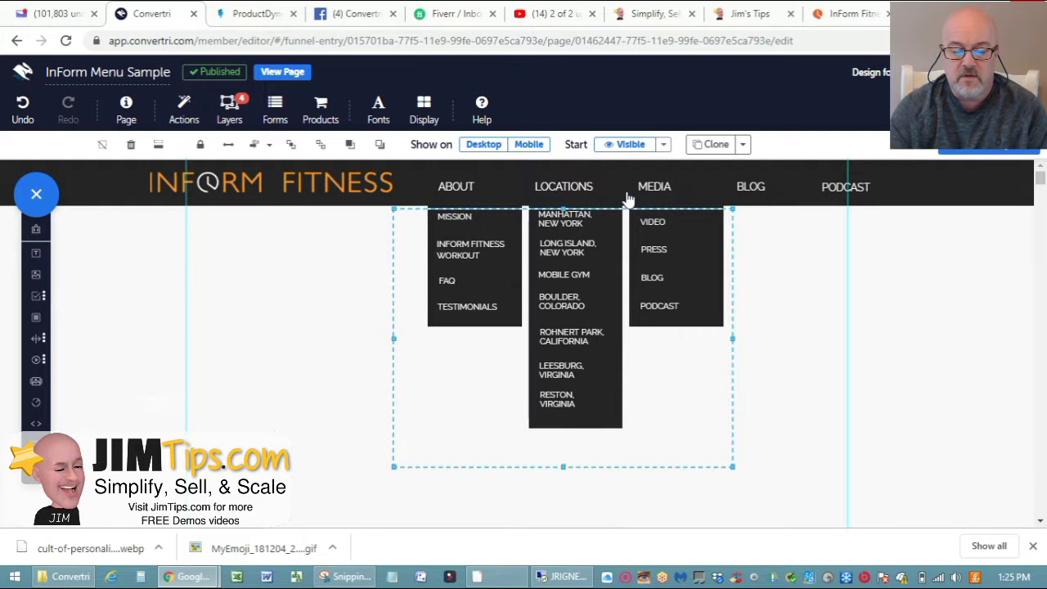
# Switch to the live informfitness.com site, reload it and test the ABOUT, MEDIA and LOCATIONS drop-down menus
pyautogui.click(830, 18)
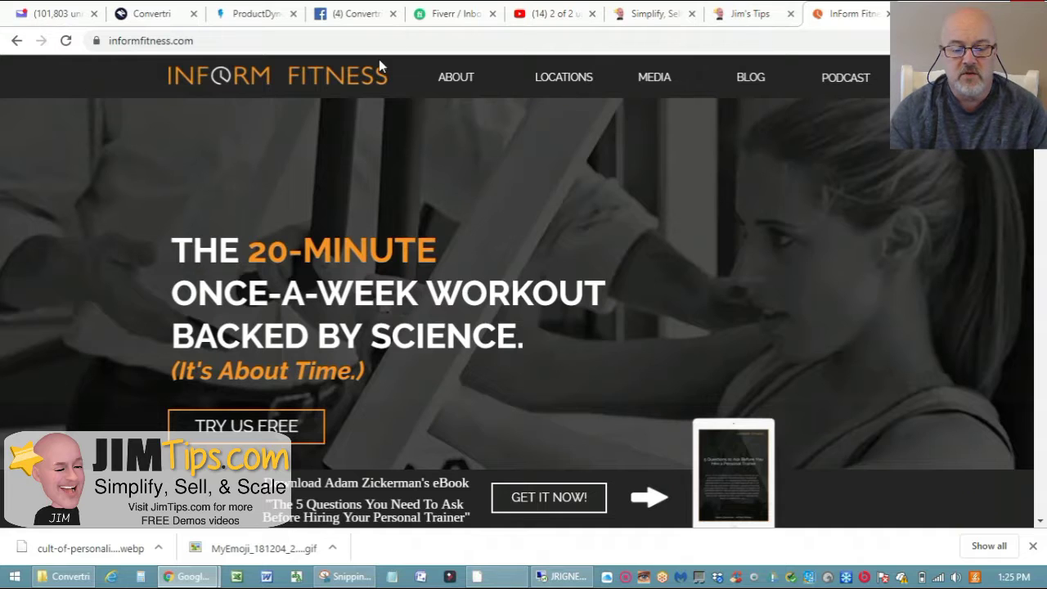
pyautogui.click(65, 40)
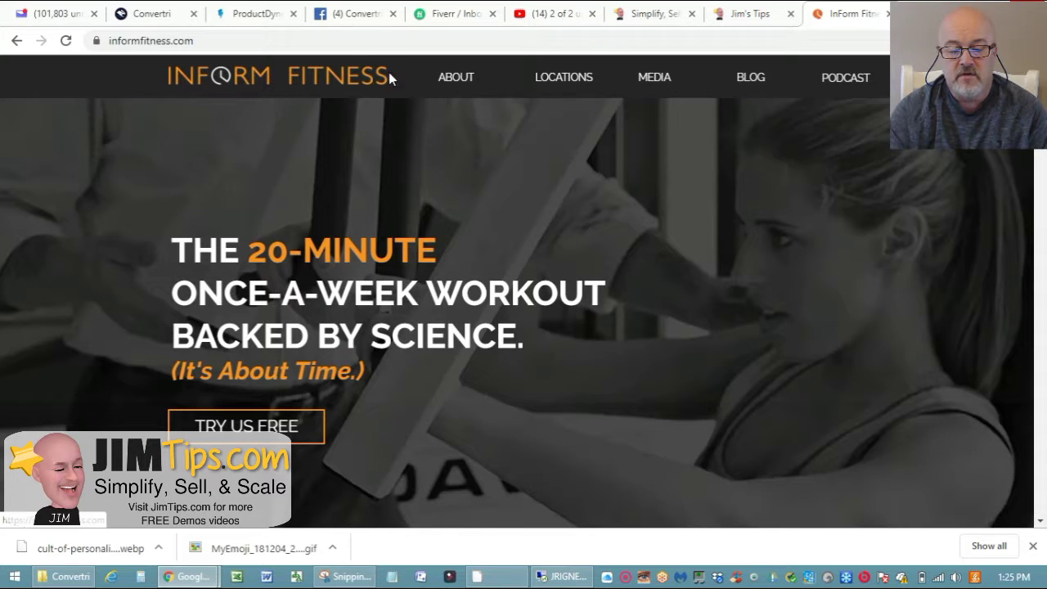
pyautogui.moveTo(452, 83)
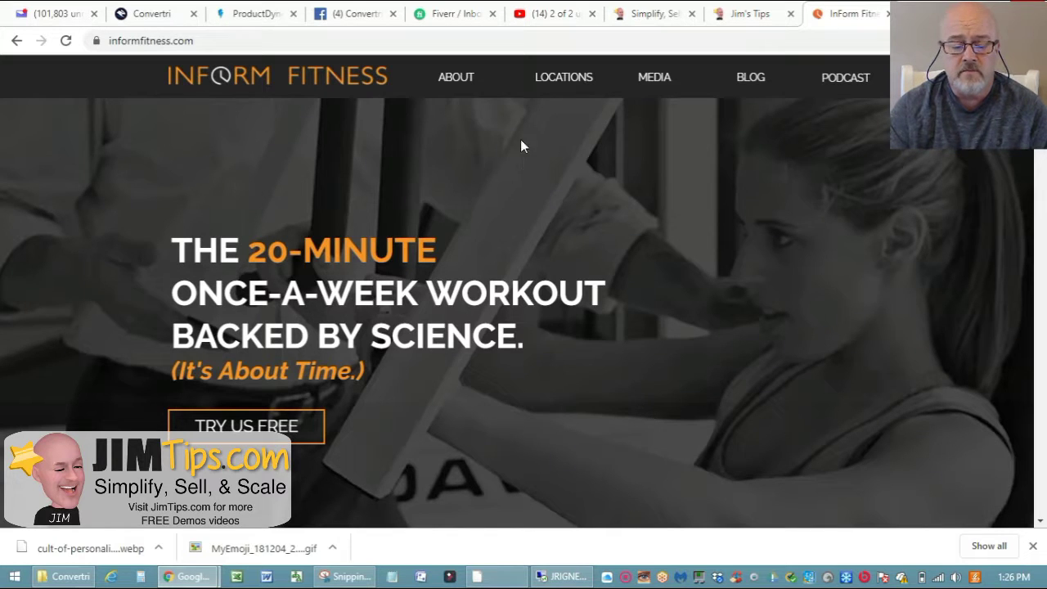
pyautogui.moveTo(654, 82)
pyautogui.moveTo(566, 79)
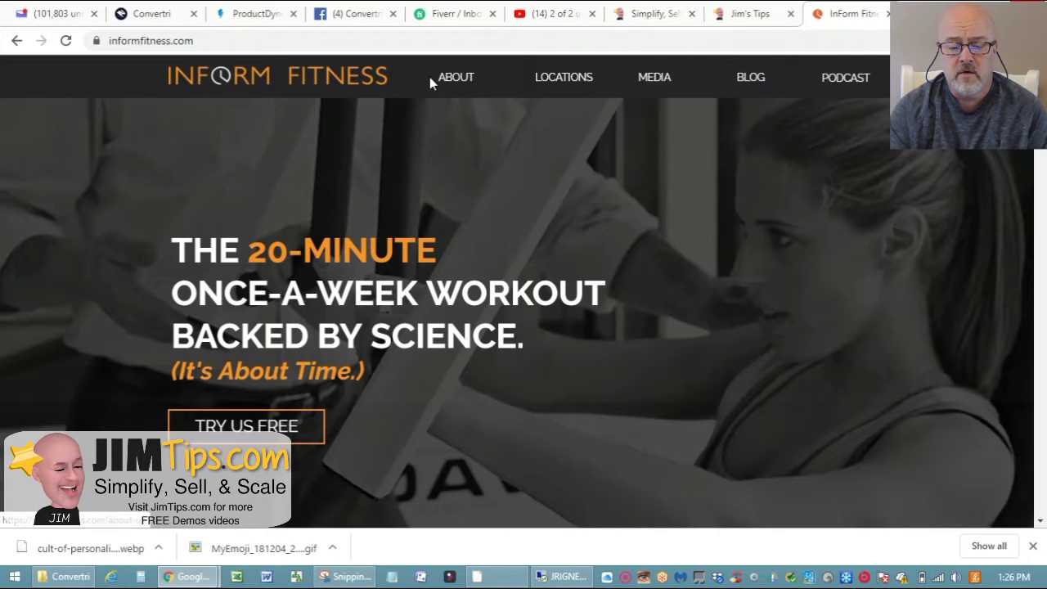
# Return to the Convertri editor and check the page's background color in its visual styling settings
pyautogui.click(123, 12)
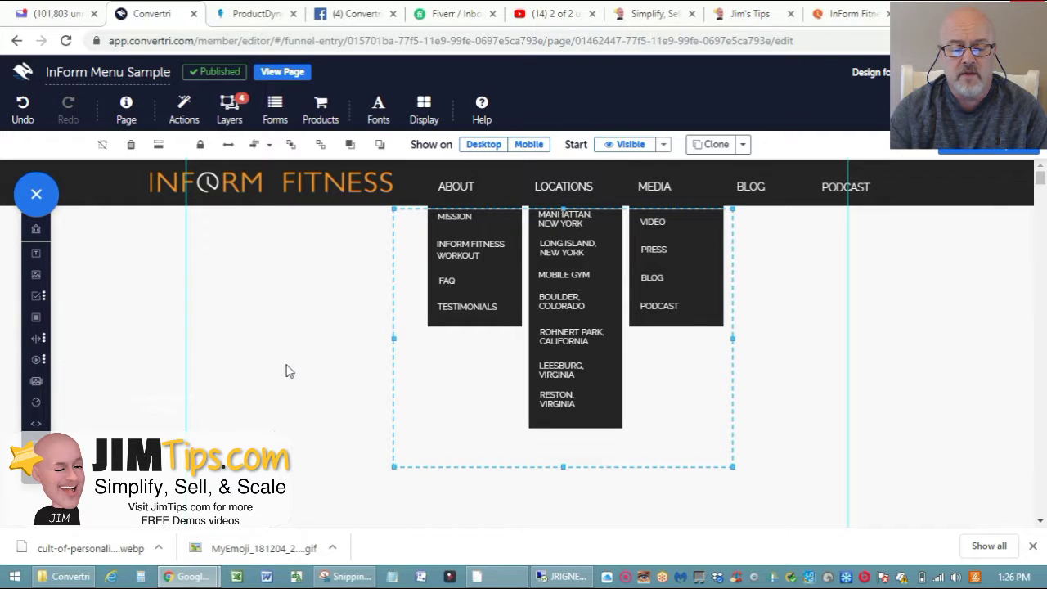
pyautogui.click(125, 111)
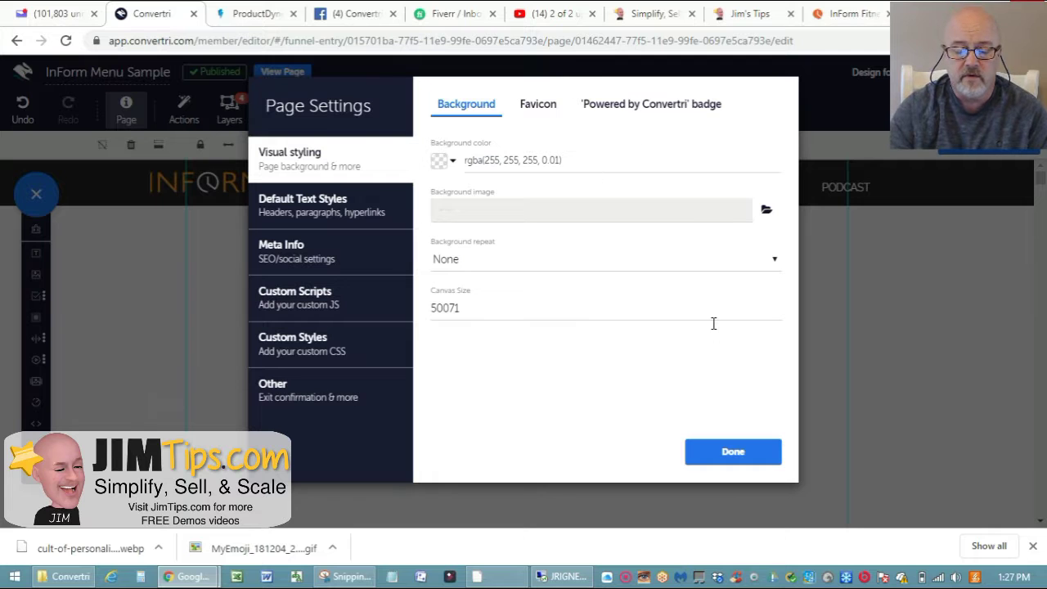
pyautogui.click(725, 456)
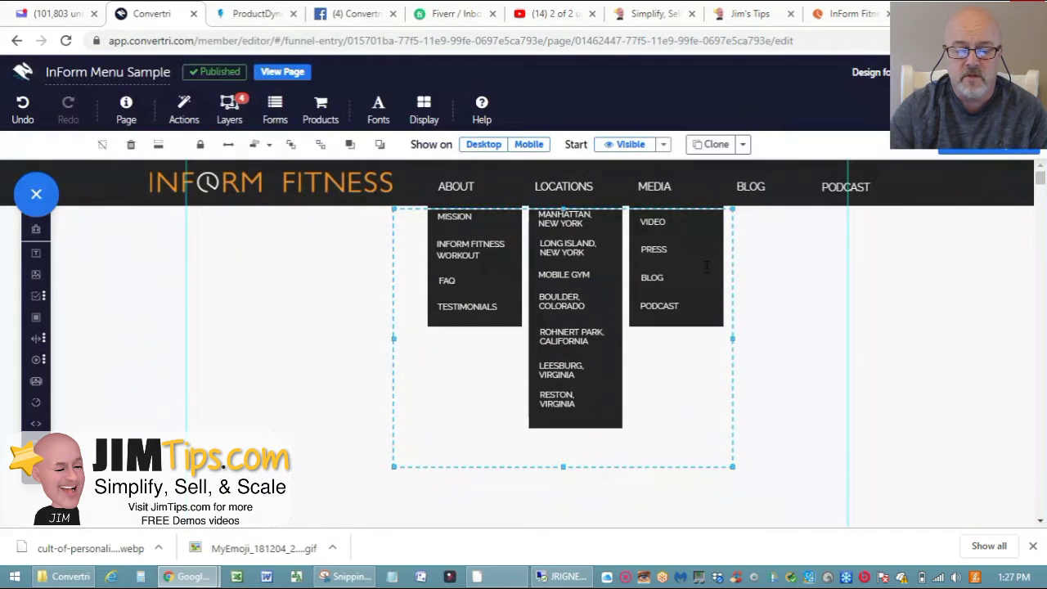
# Leave the InForm Menu Sample editor, discarding unsaved changes, and open InForm Home Page for editing
pyautogui.click(1008, 108)
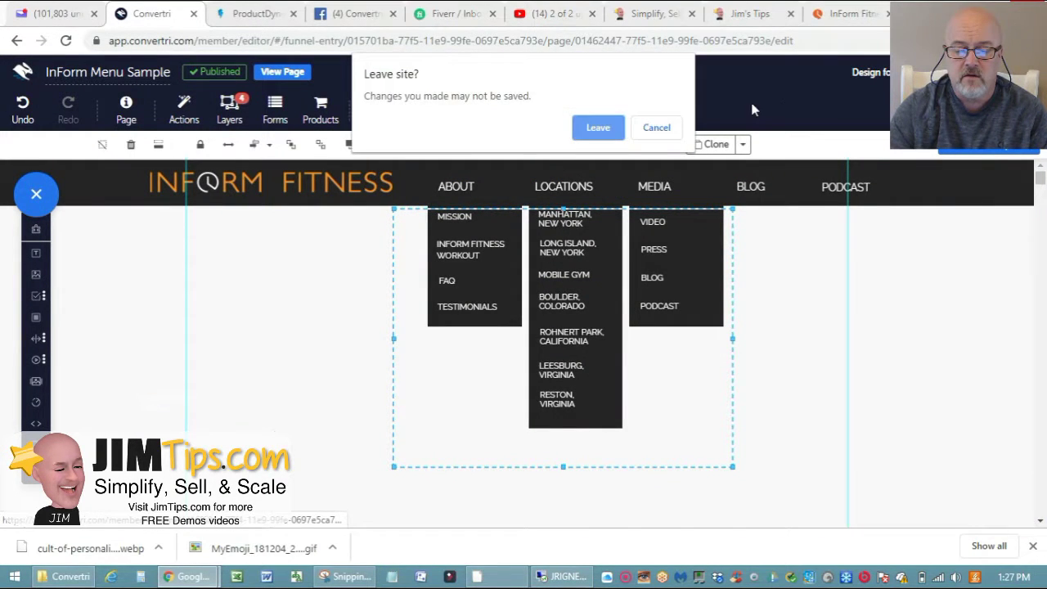
pyautogui.click(586, 130)
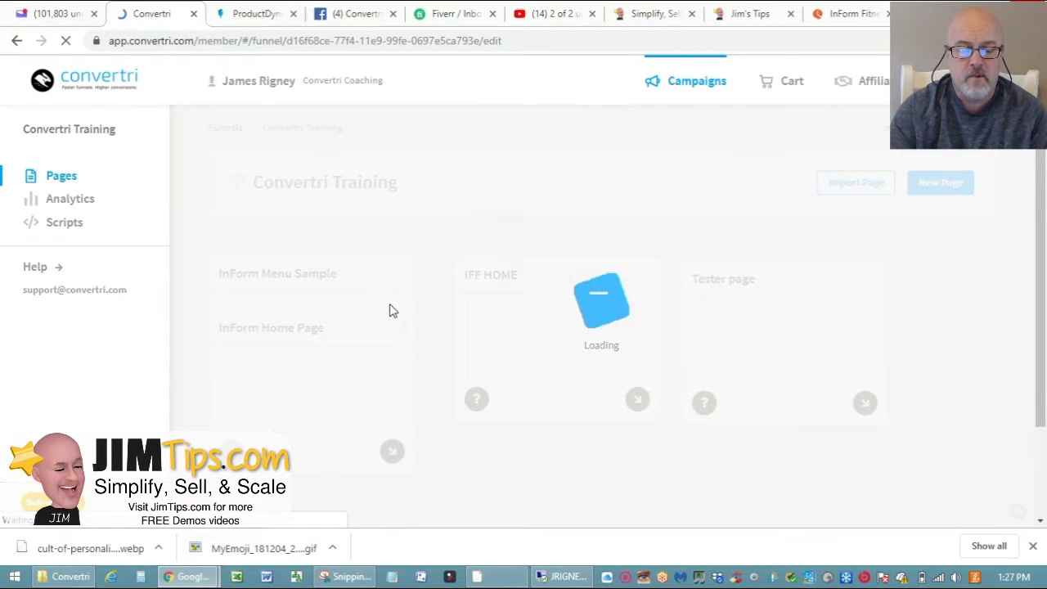
pyautogui.moveTo(355, 364)
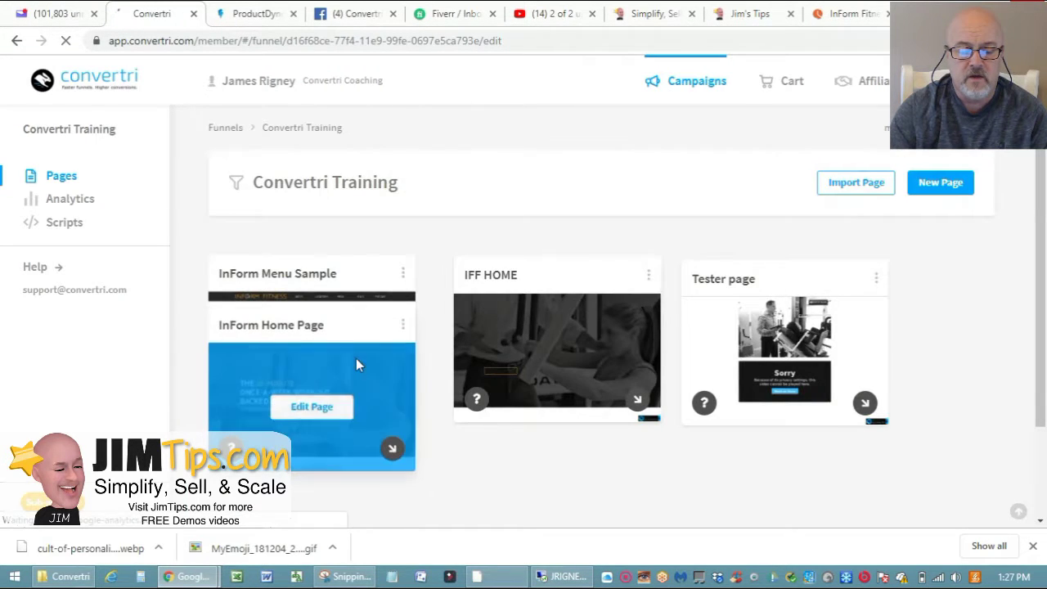
pyautogui.click(331, 406)
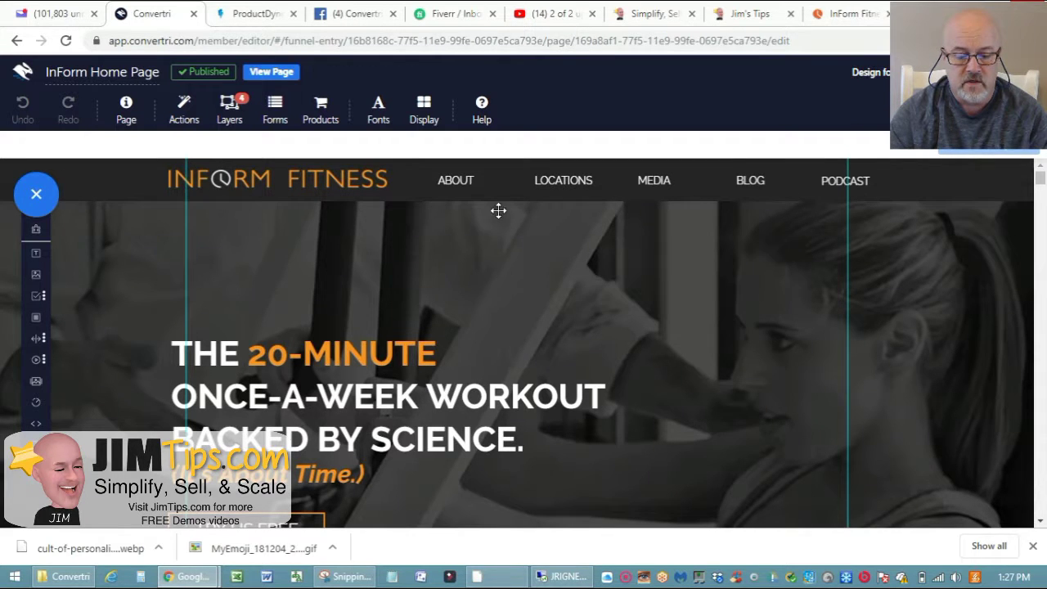
# Move the home page's full-width header HTML element back in the stacking order and review its iframe code
pyautogui.click(353, 222)
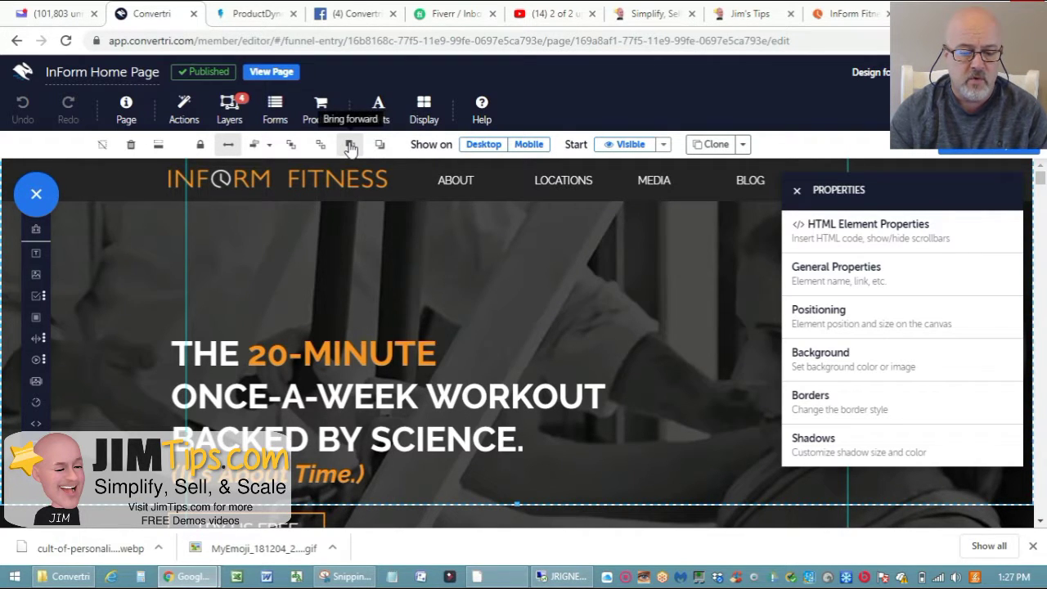
pyautogui.click(290, 146)
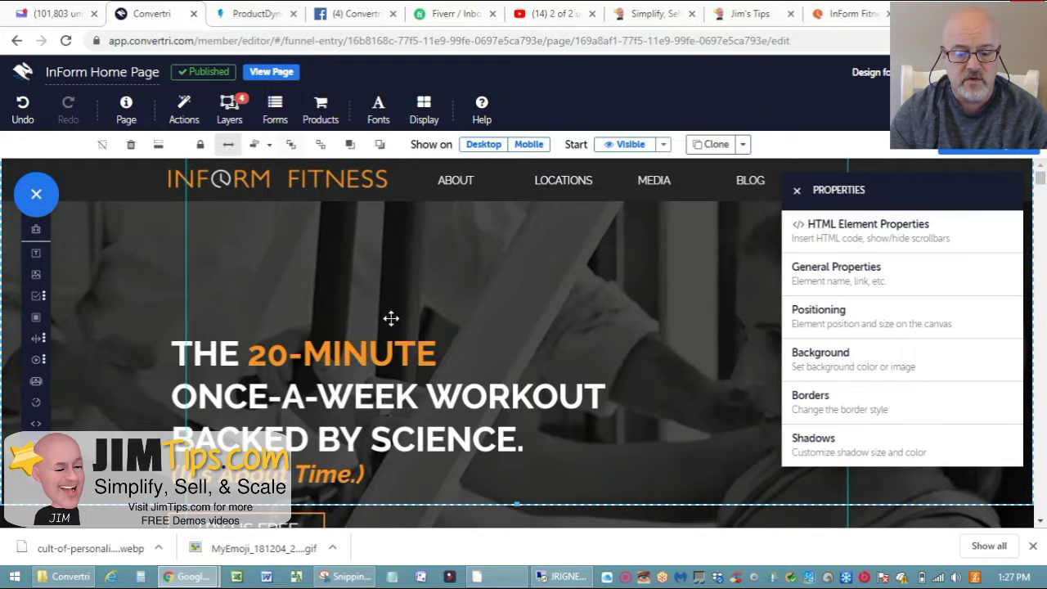
pyautogui.click(841, 235)
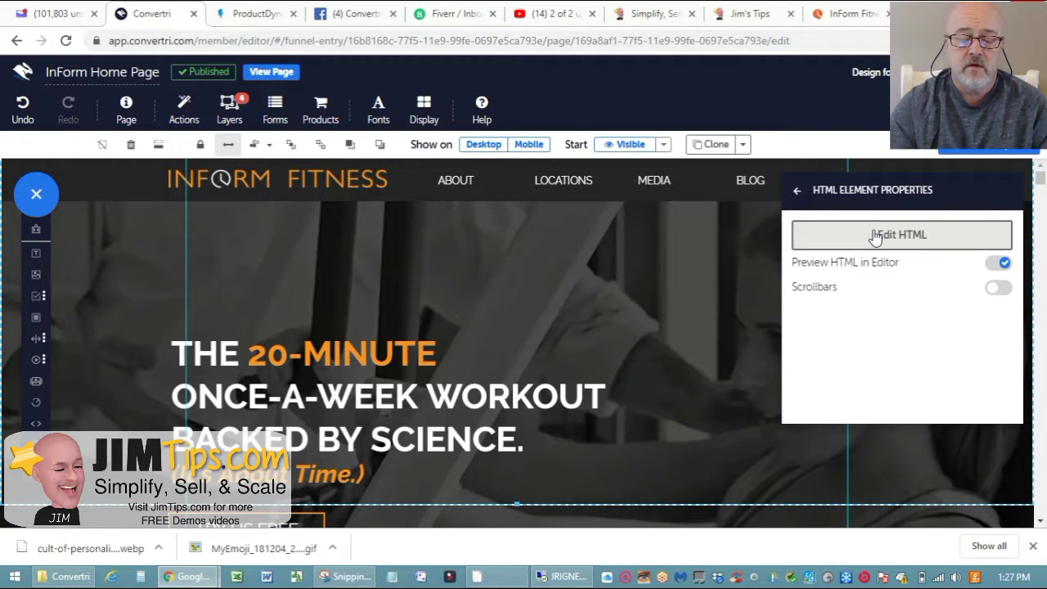
pyautogui.click(875, 235)
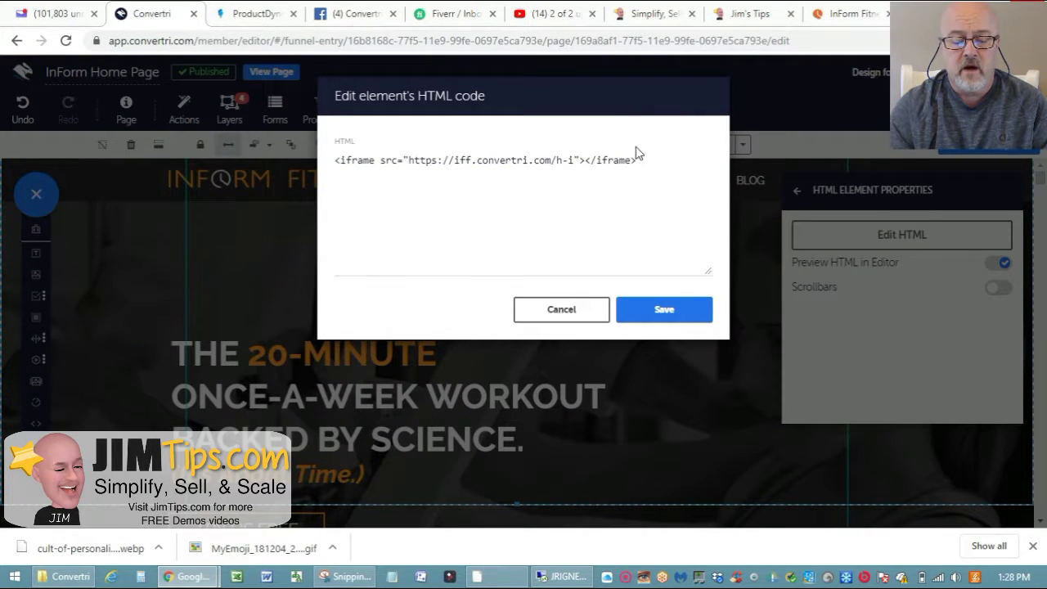
pyautogui.moveTo(646, 164); pyautogui.dragTo(303, 183)
pyautogui.click(303, 183)
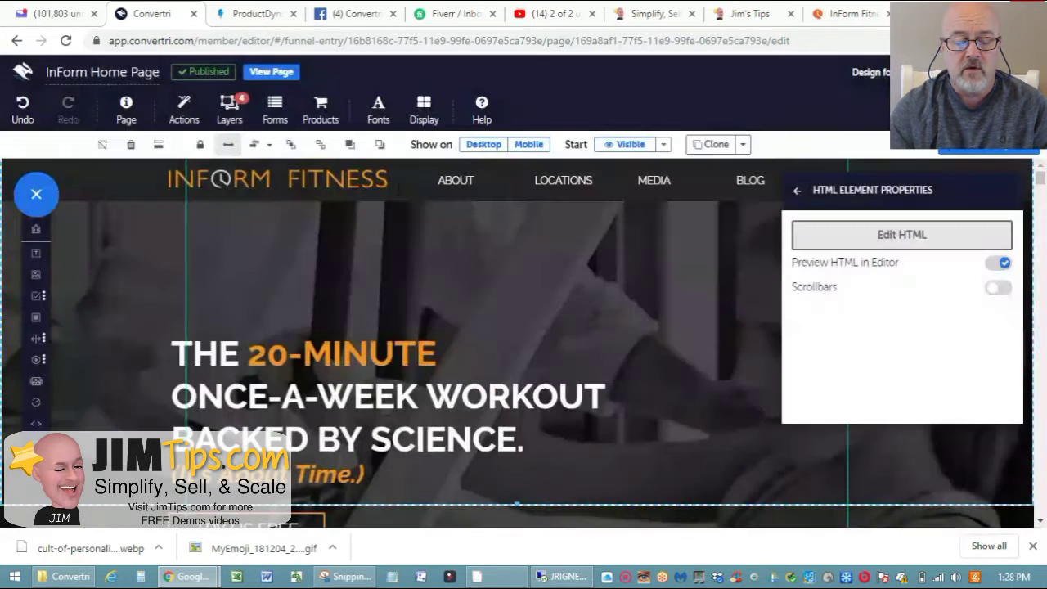
# Review the iframe code of the header's HTML element again, leave it unchanged and close the element's properties
pyautogui.click(847, 246)
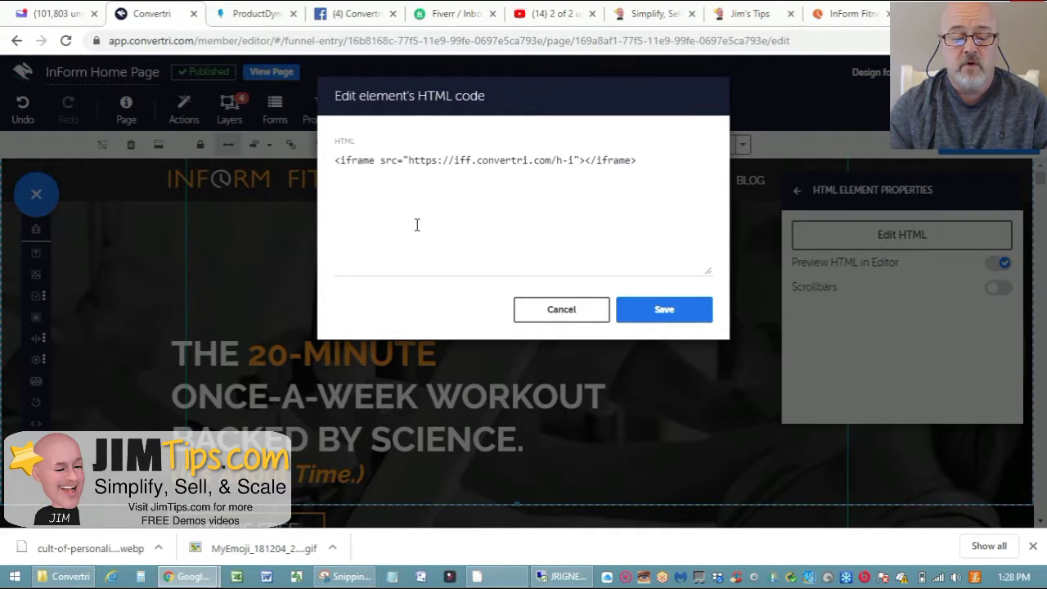
pyautogui.click(561, 311)
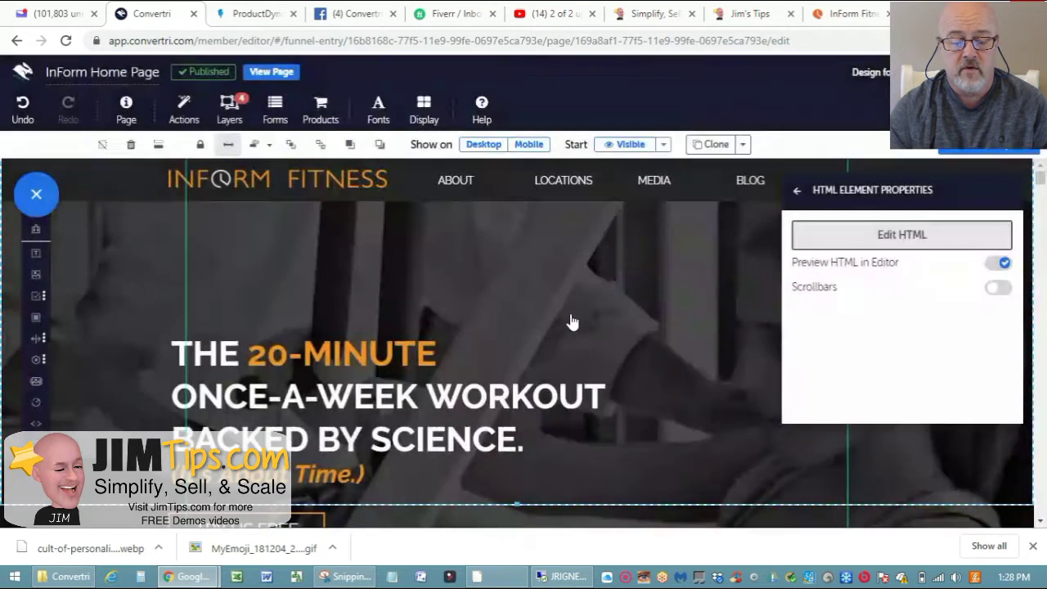
pyautogui.click(798, 191)
pyautogui.click(796, 191)
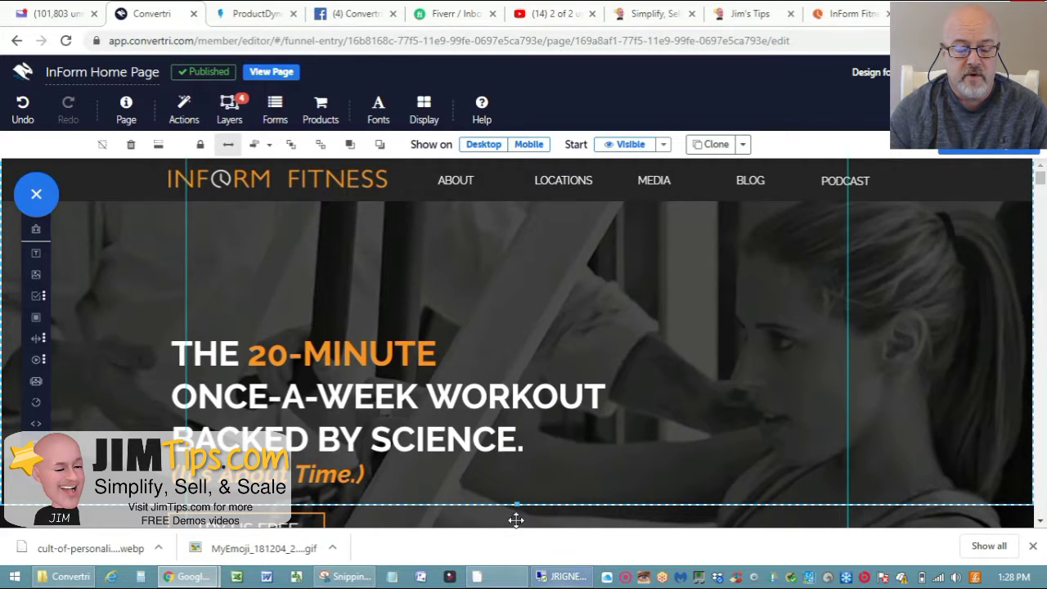
# Try shortening the header's HTML element to just below the menu bar, select the headline text, and stretch the element back over the hero area
pyautogui.moveTo(516, 502); pyautogui.dragTo(512, 268)
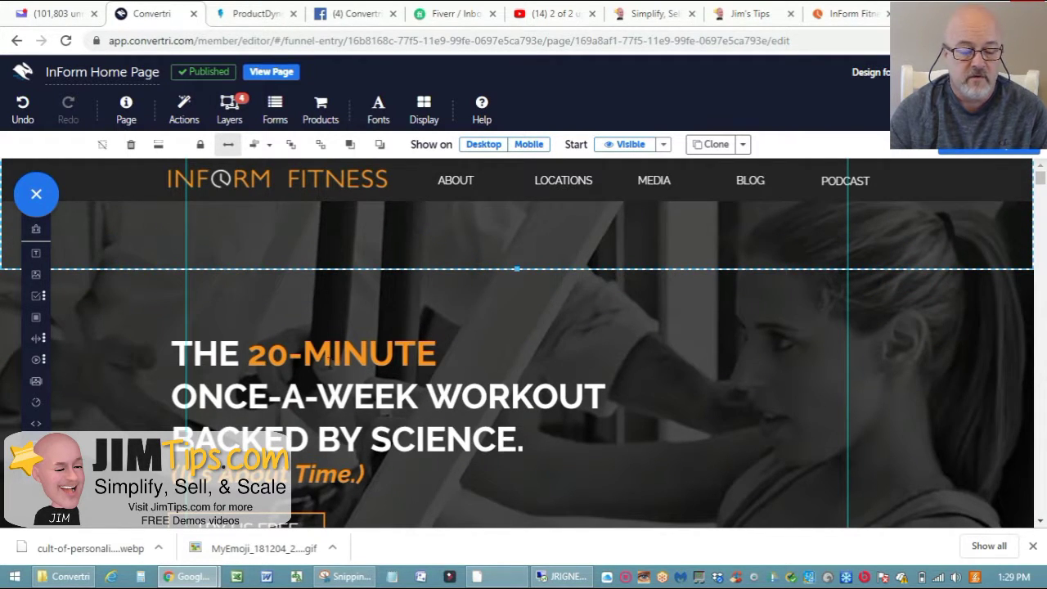
pyautogui.moveTo(517, 268); pyautogui.dragTo(522, 500)
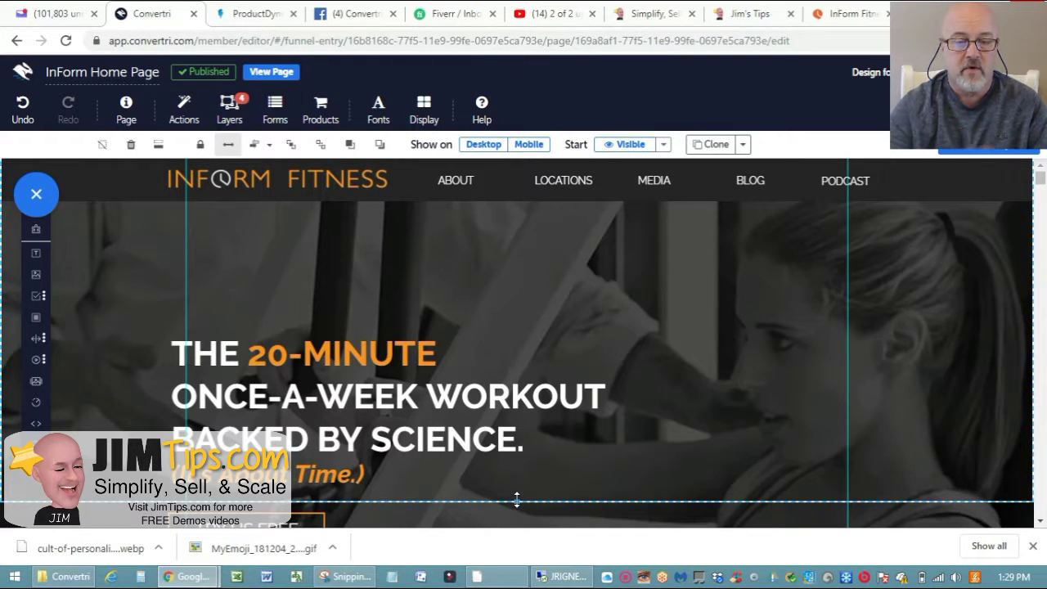
pyautogui.moveTo(518, 501); pyautogui.dragTo(512, 232)
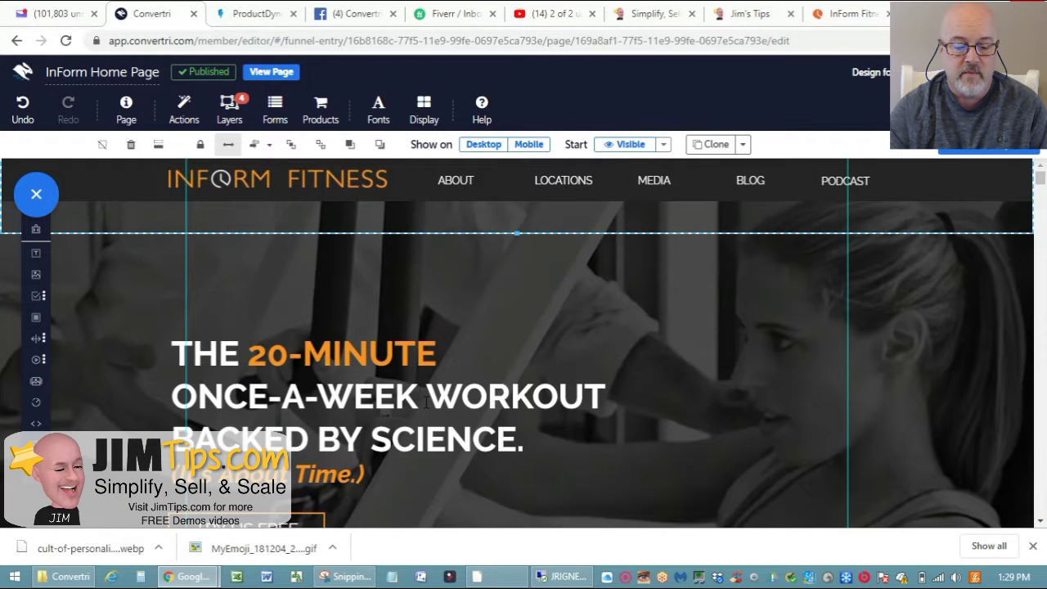
pyautogui.click(342, 350)
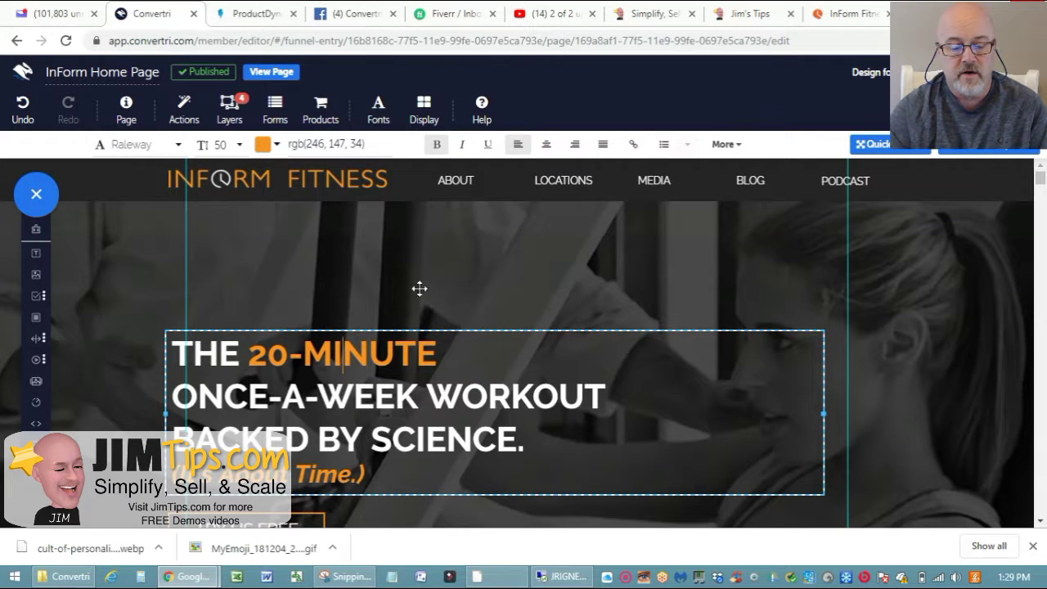
pyautogui.click(463, 220)
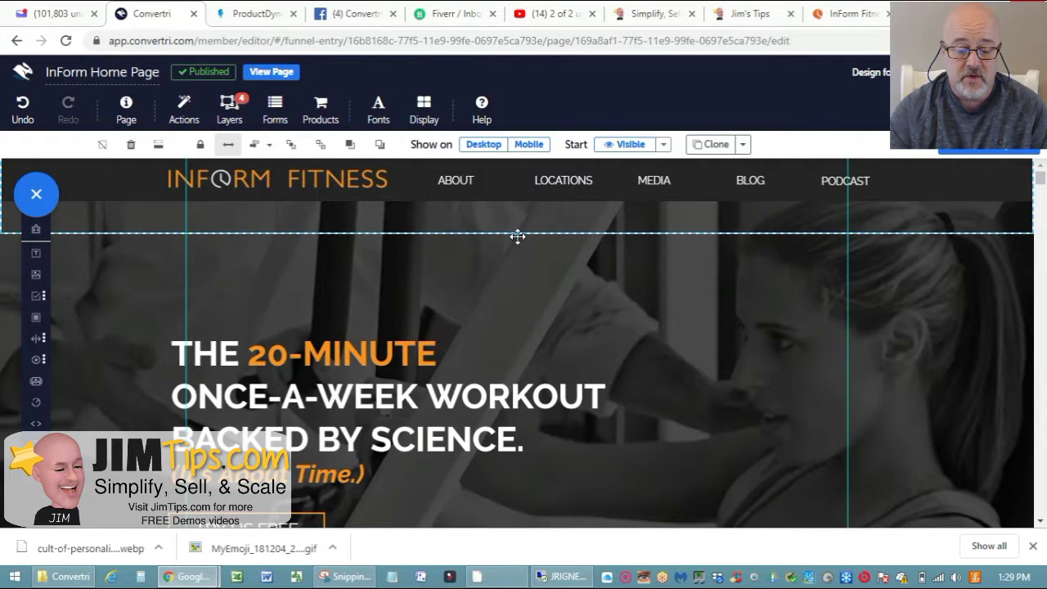
pyautogui.moveTo(519, 229); pyautogui.dragTo(519, 482)
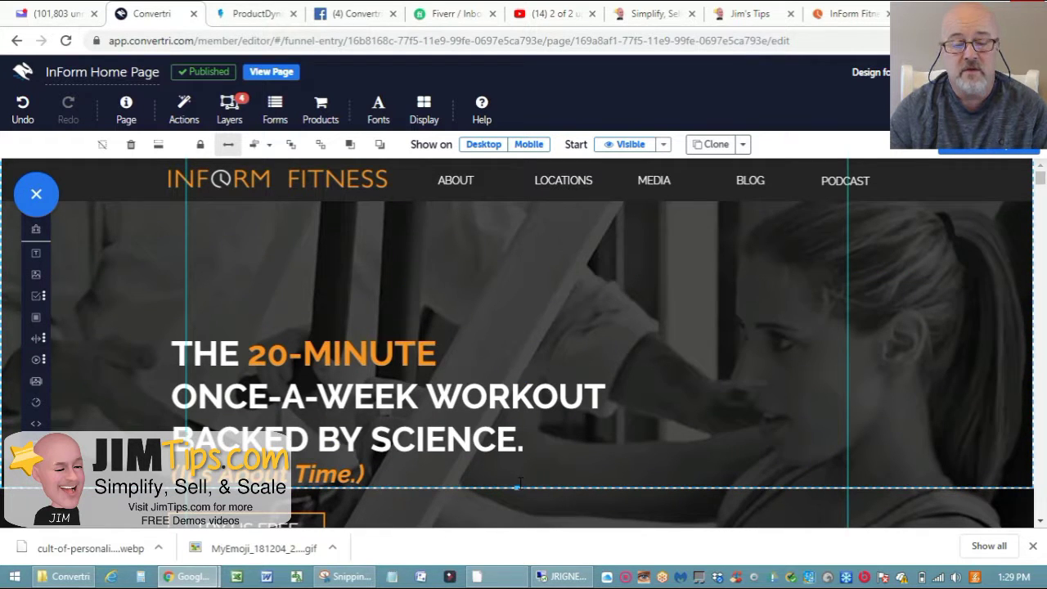
# Look at the header on the live informfitness.com page and return to the Convertri editor
pyautogui.click(830, 11)
pyautogui.moveTo(560, 77)
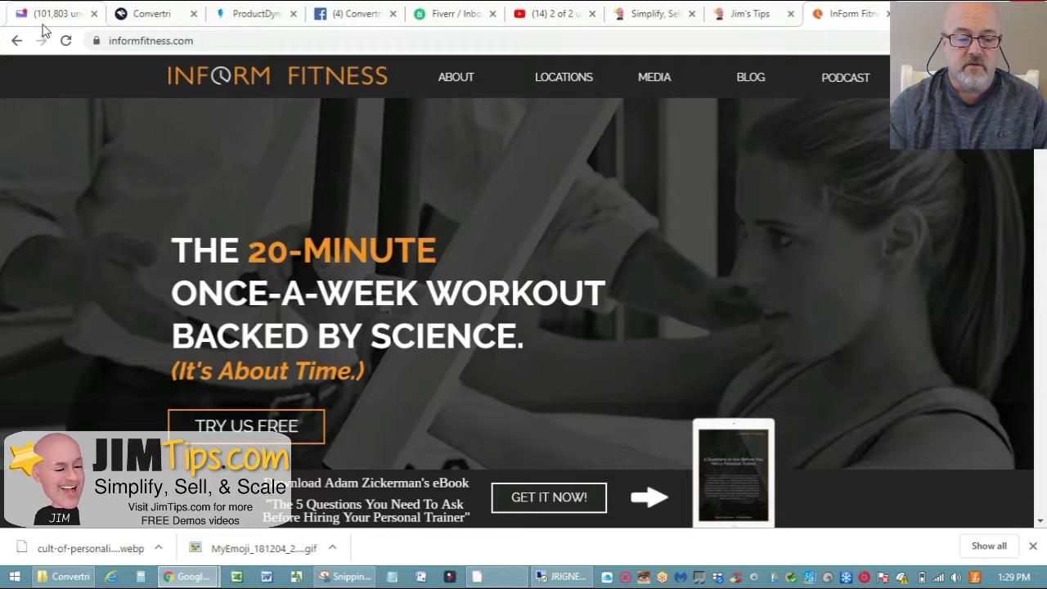
pyautogui.click(142, 10)
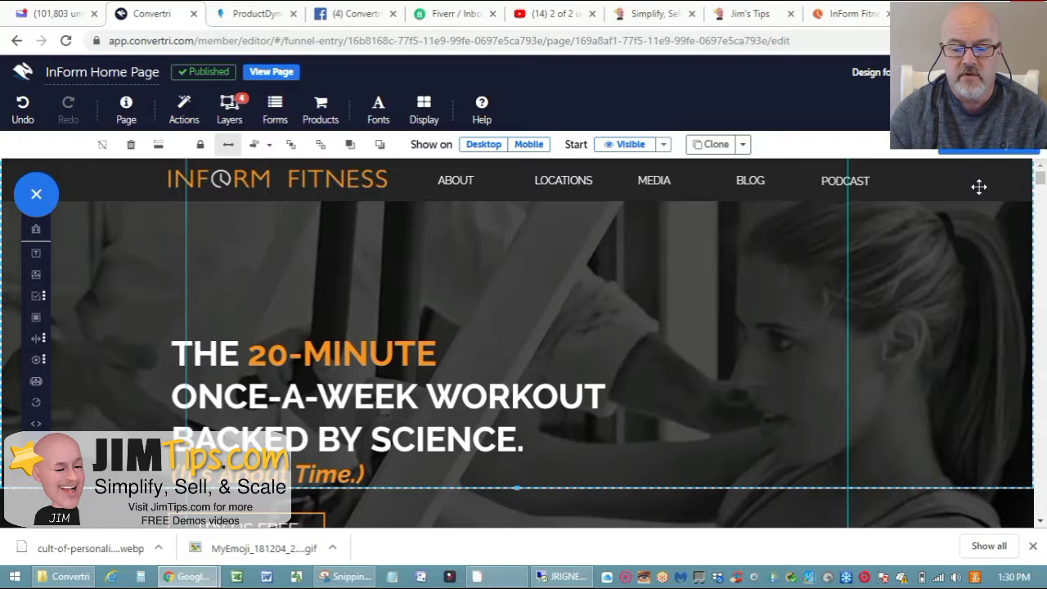
# Leave the home page editor without saving, open InForm Menu Sample for editing and check its page background color
pyautogui.press('F5')
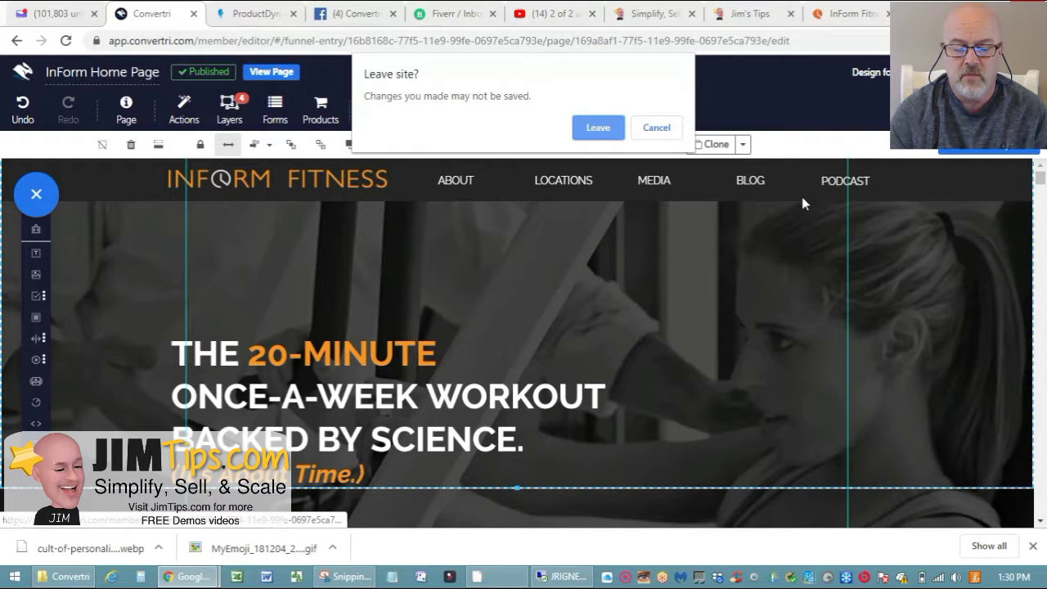
pyautogui.click(607, 128)
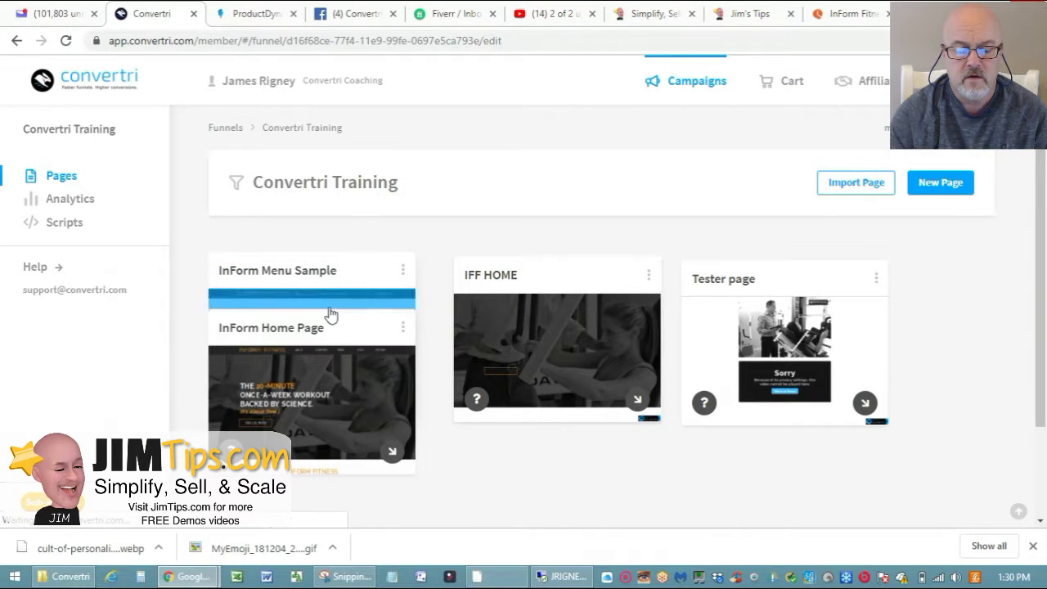
pyautogui.click(288, 275)
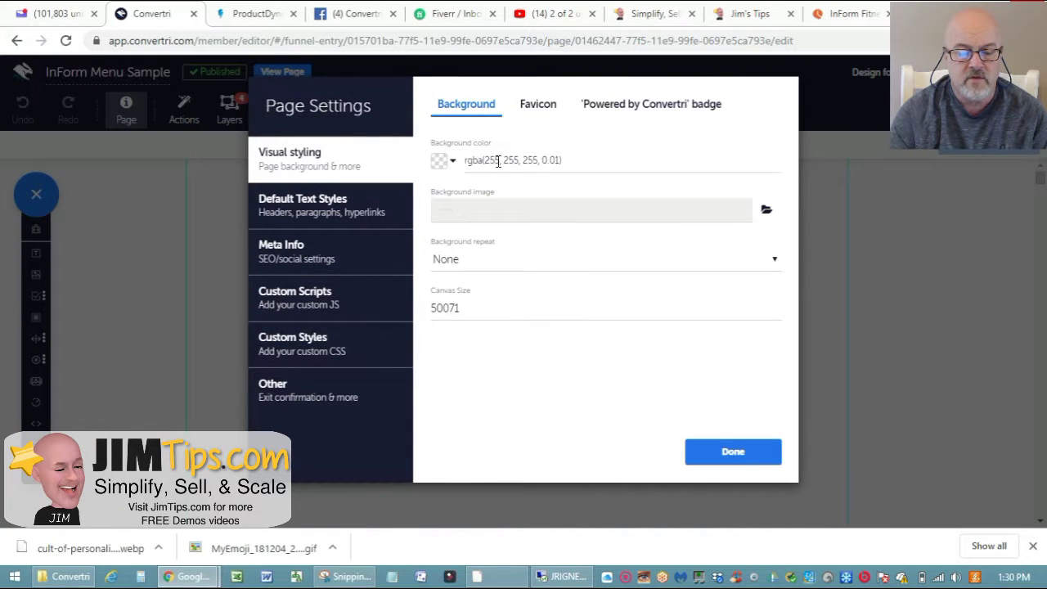
pyautogui.click(724, 459)
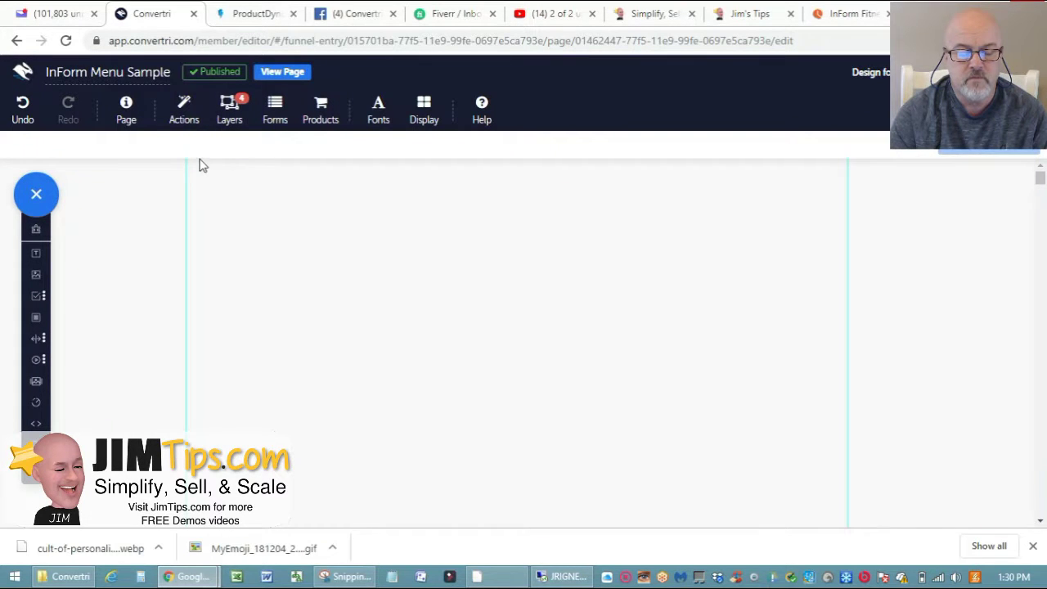
# Show the Sticky Header layer on the InForm Menu Sample canvas
pyautogui.click(229, 110)
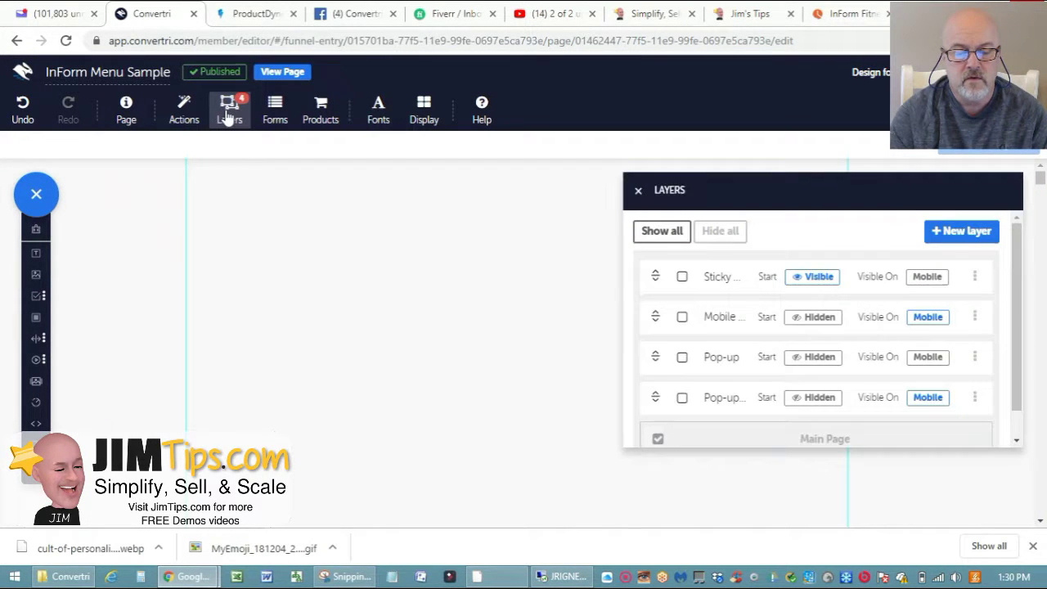
pyautogui.click(682, 278)
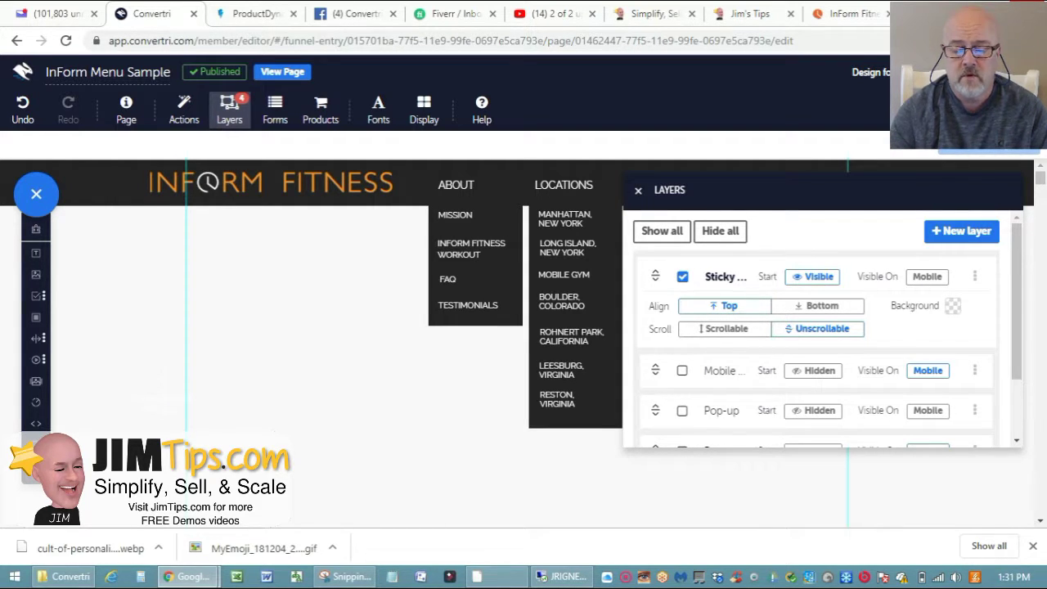
pyautogui.moveTo(1019, 275)
pyautogui.mouseDown()
pyautogui.moveTo(1012, 323)
pyautogui.moveTo(1019, 276)
pyautogui.mouseUp()
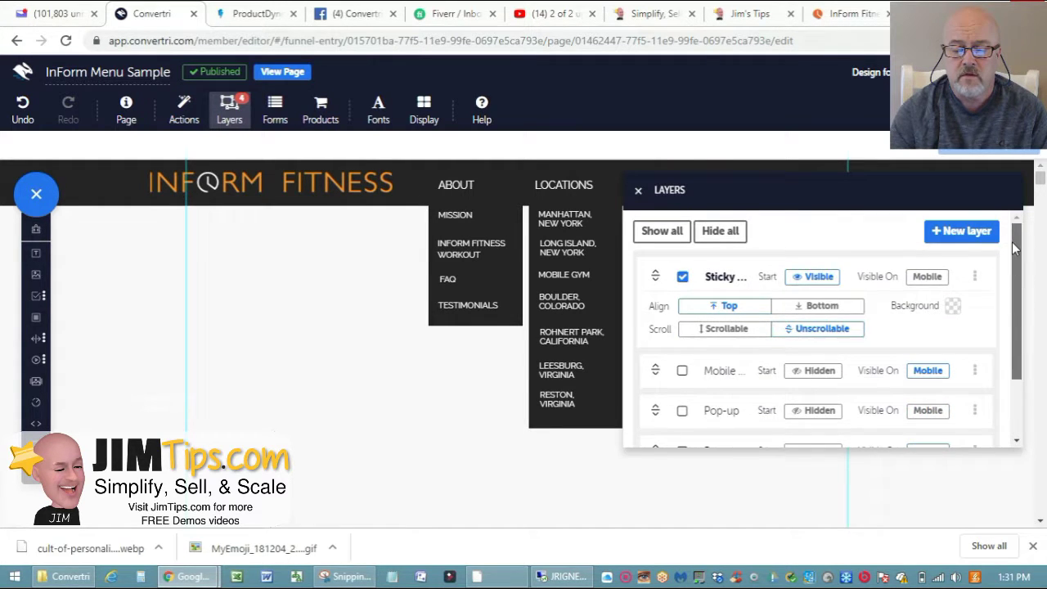
# Preview the desktop and mobile pop-up layers on the canvas, hide both again and close the layer list
pyautogui.scroll(-2, 767, 309)
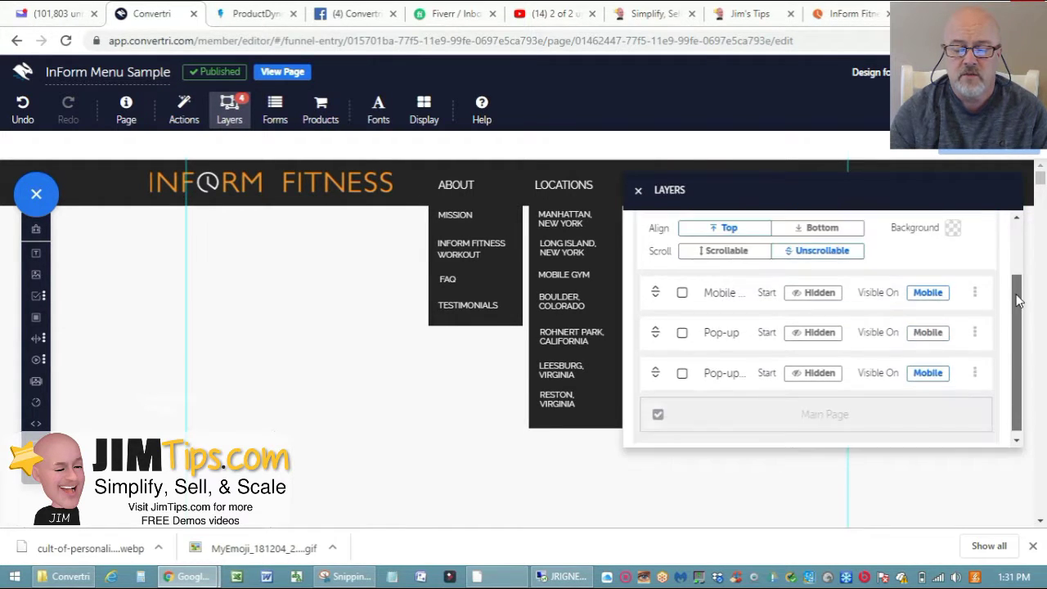
pyautogui.click(682, 333)
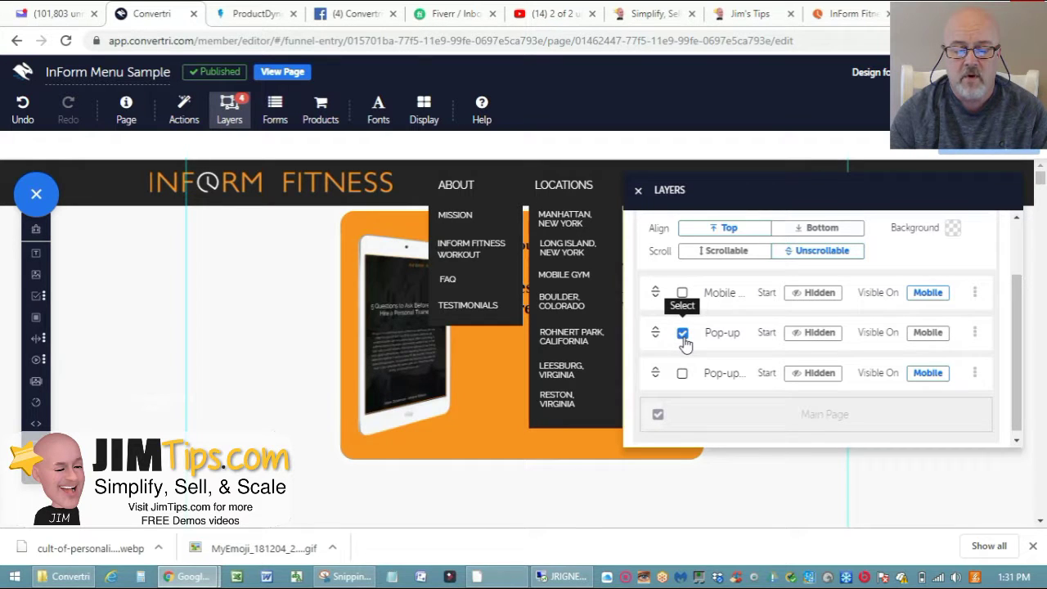
pyautogui.click(682, 374)
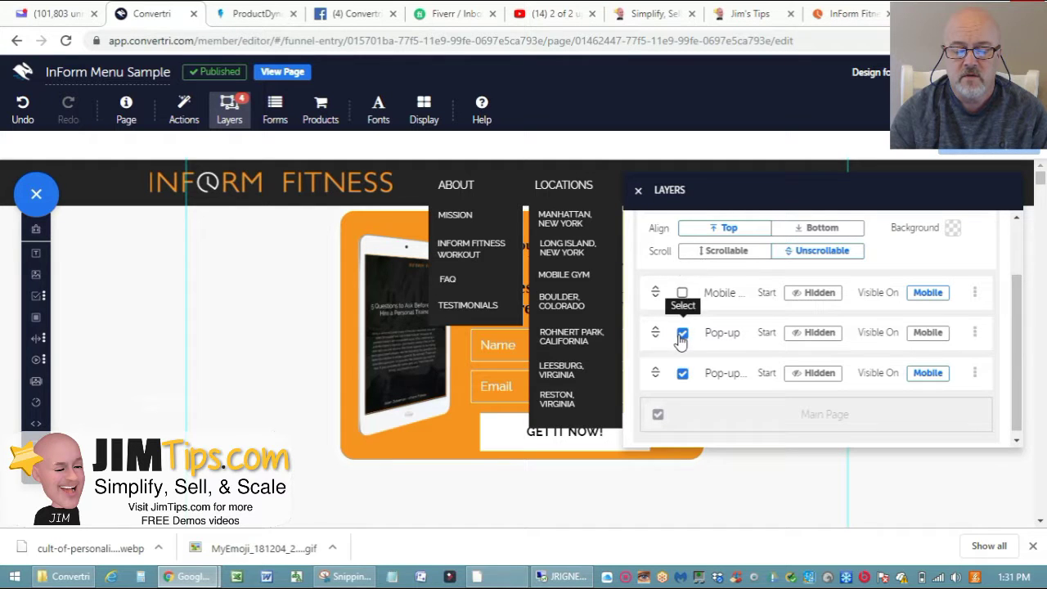
pyautogui.click(682, 335)
pyautogui.click(682, 374)
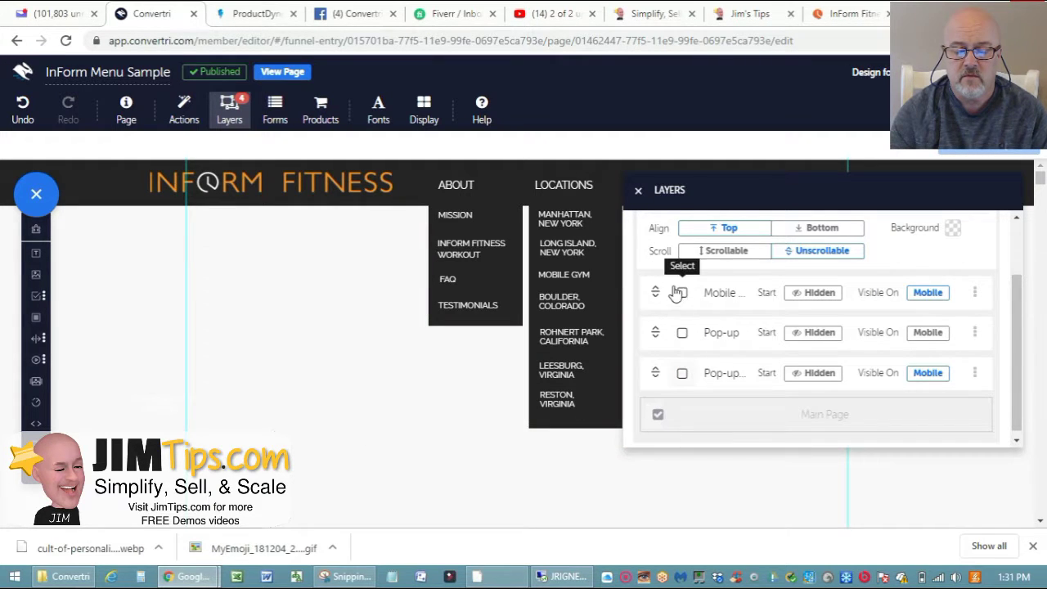
pyautogui.click(639, 191)
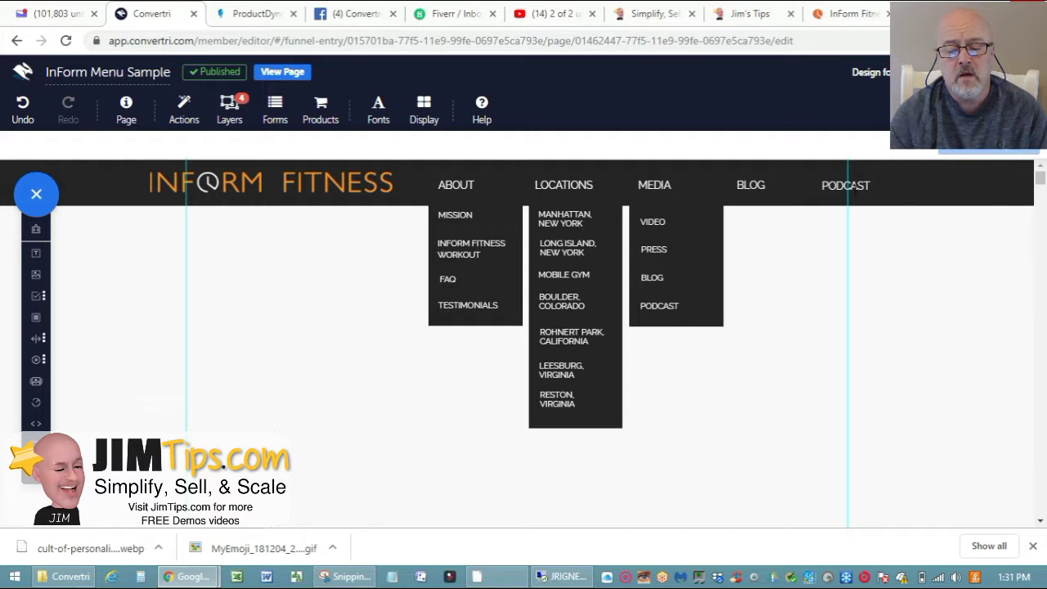
# Check the element name of the ABOUT drop-down box in its general properties
pyautogui.click(513, 321)
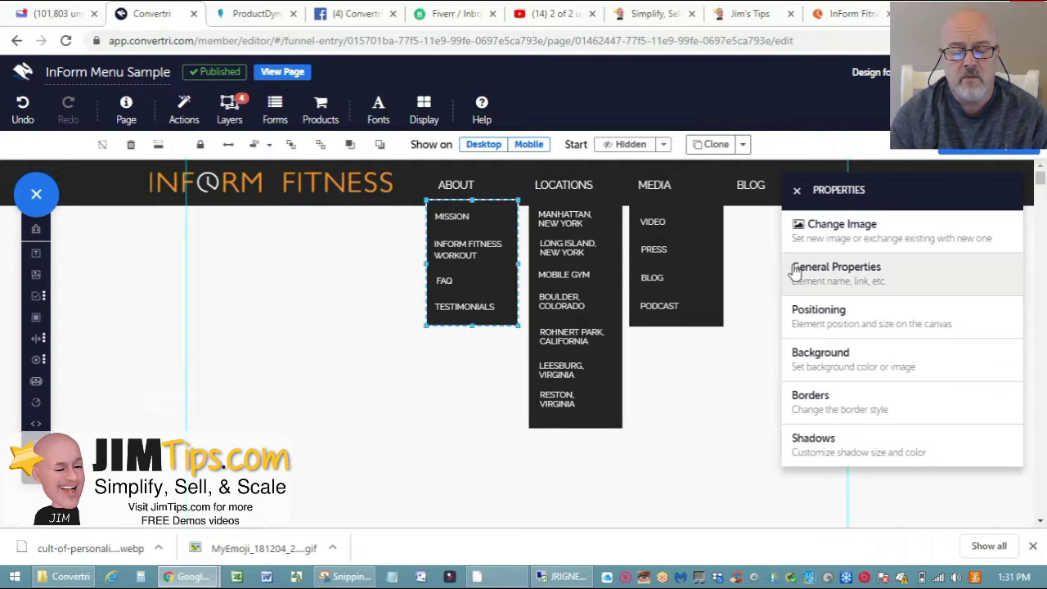
pyautogui.click(824, 281)
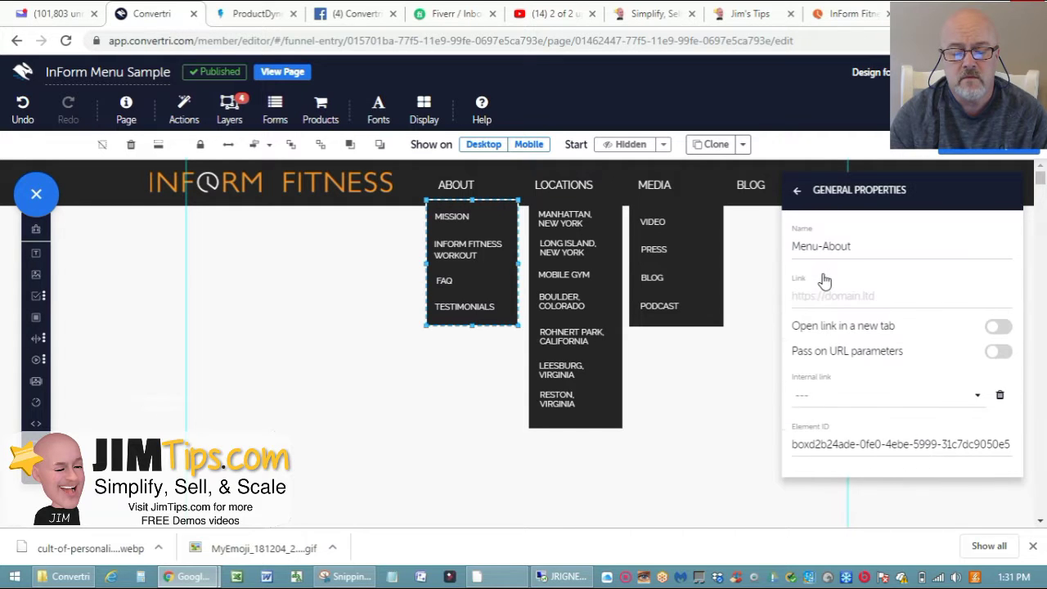
pyautogui.click(797, 193)
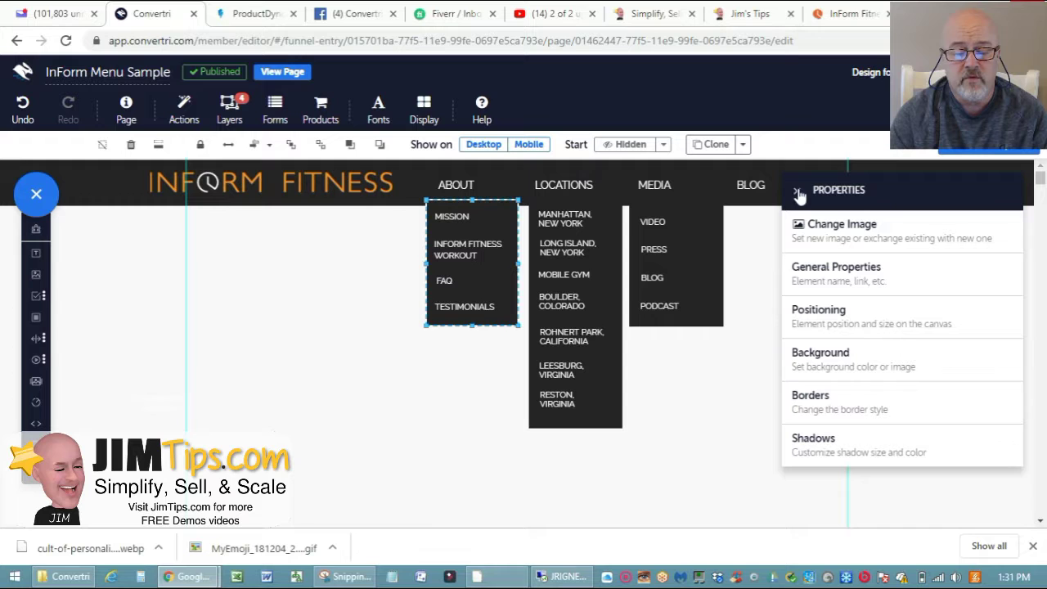
# Check the mouse-over background color of the MISSION link in the ABOUT drop-down and close its properties
pyautogui.click(455, 216)
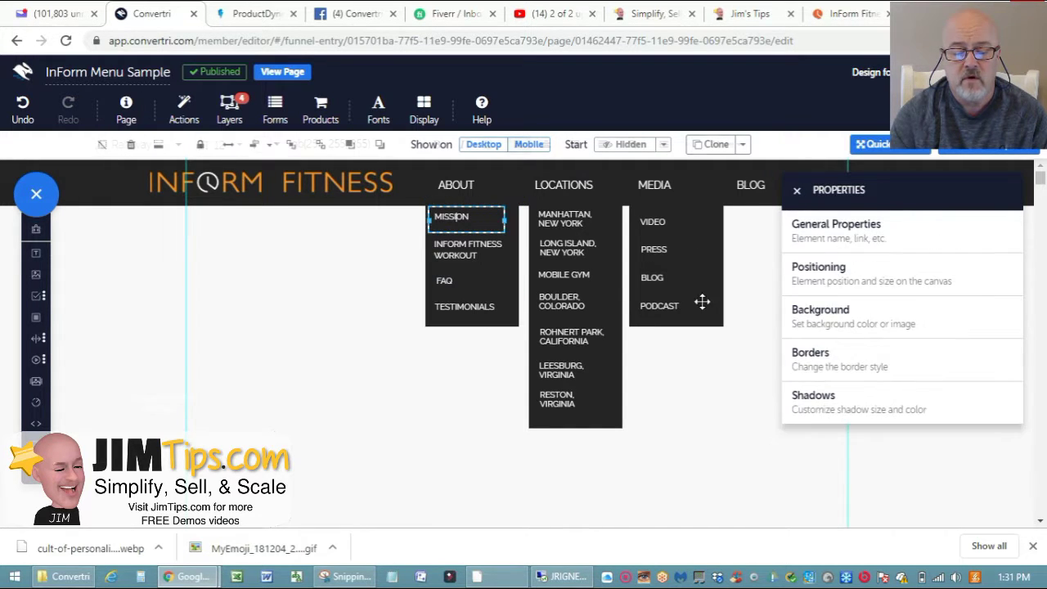
pyautogui.click(809, 323)
pyautogui.click(962, 226)
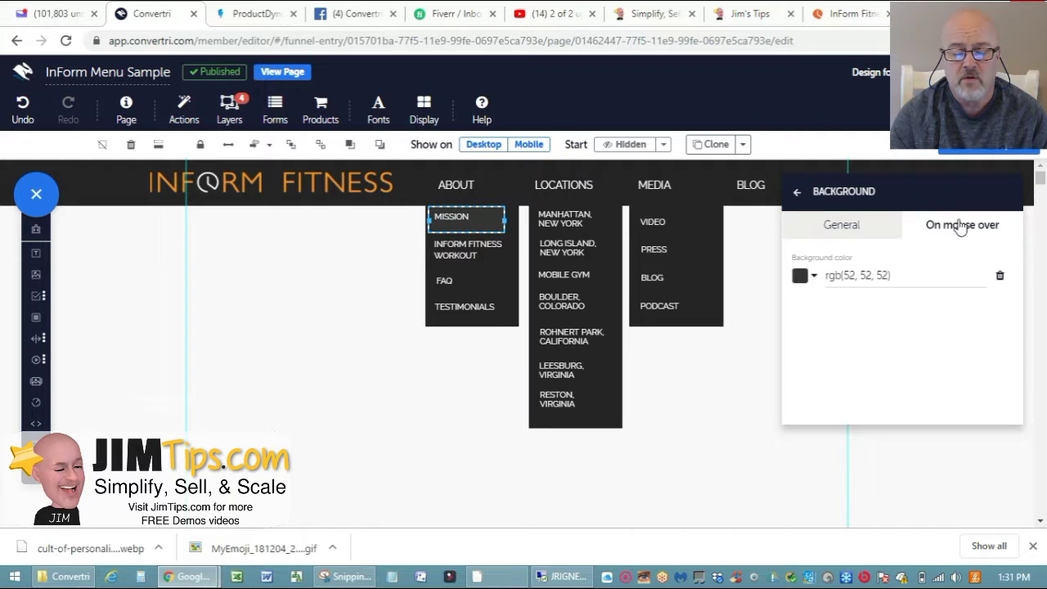
pyautogui.click(796, 192)
pyautogui.click(793, 193)
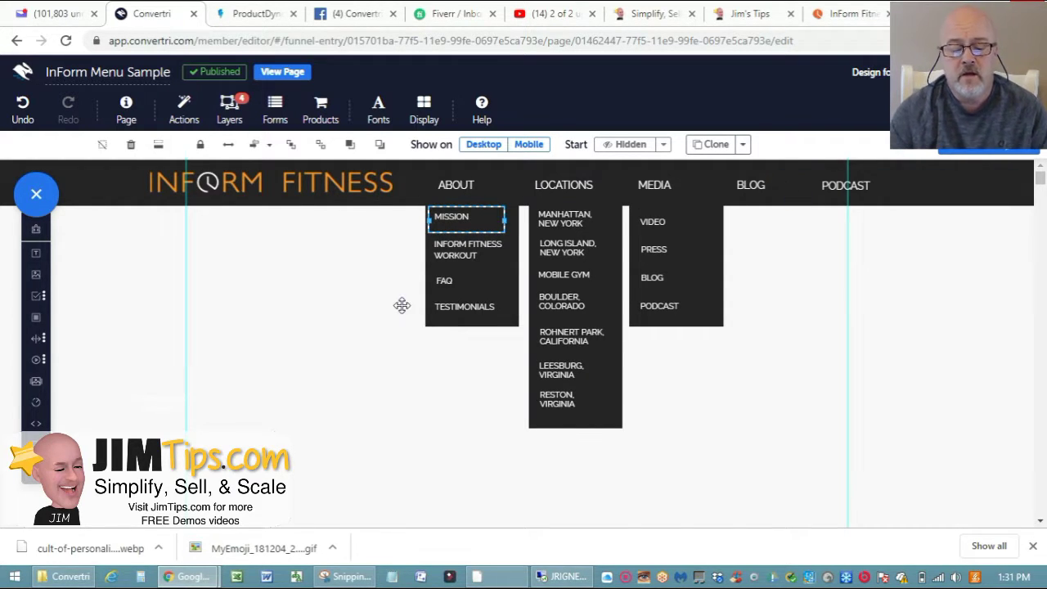
# Review the element triggers of the ABOUT drop-down's links, the ABOUT heading and the drop-down box
pyautogui.click(181, 106)
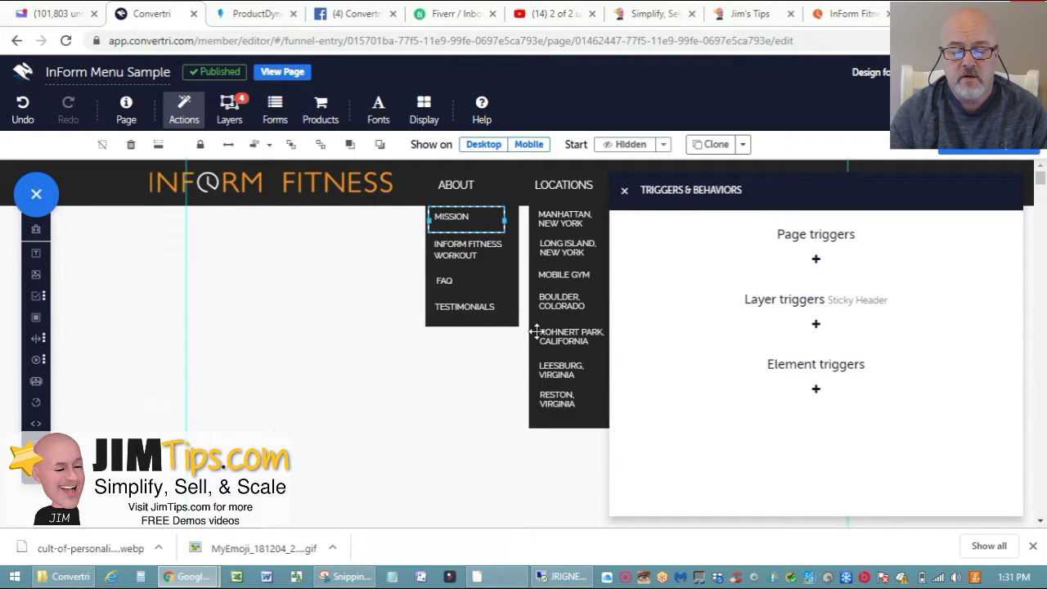
pyautogui.click(471, 244)
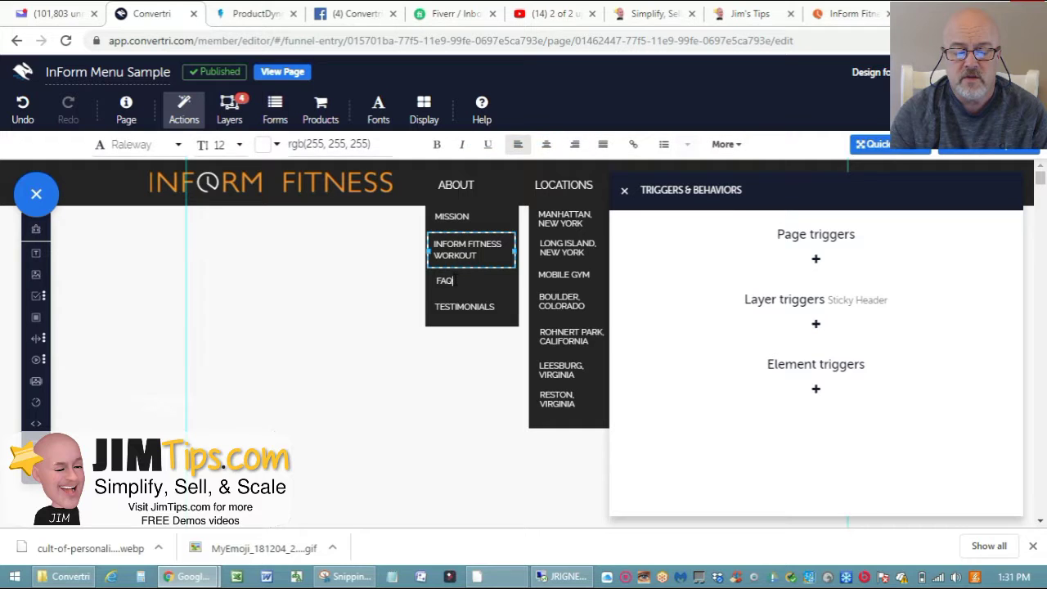
pyautogui.click(444, 281)
pyautogui.click(466, 180)
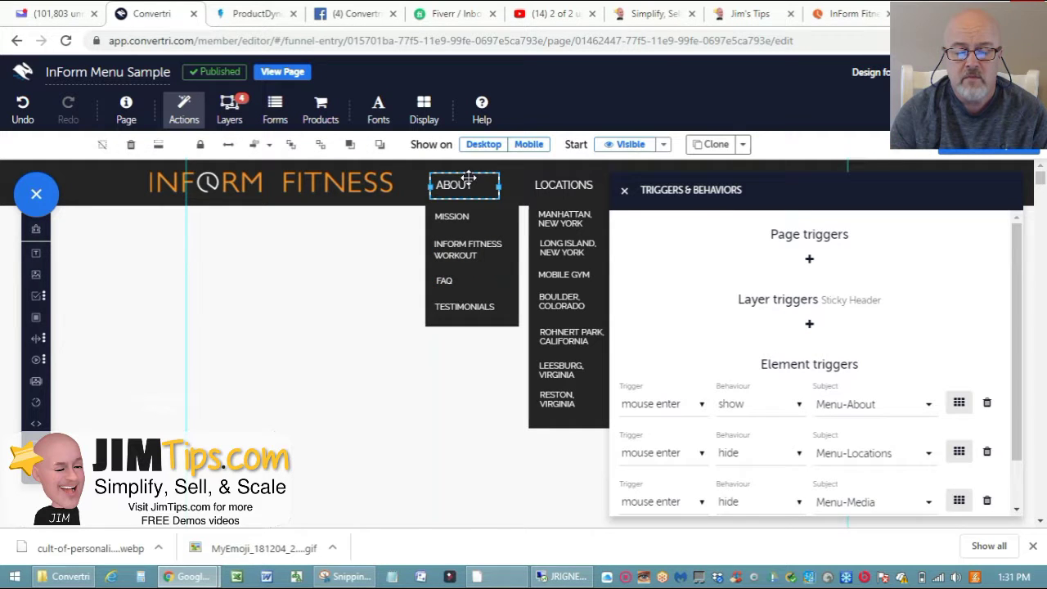
pyautogui.moveTo(1020, 252); pyautogui.dragTo(1009, 310)
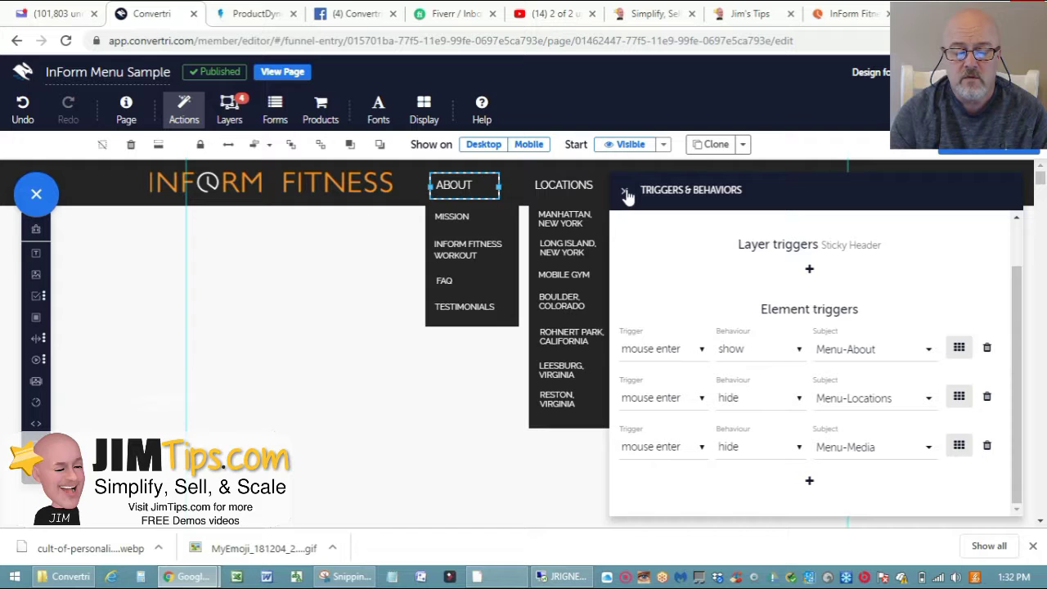
pyautogui.click(514, 319)
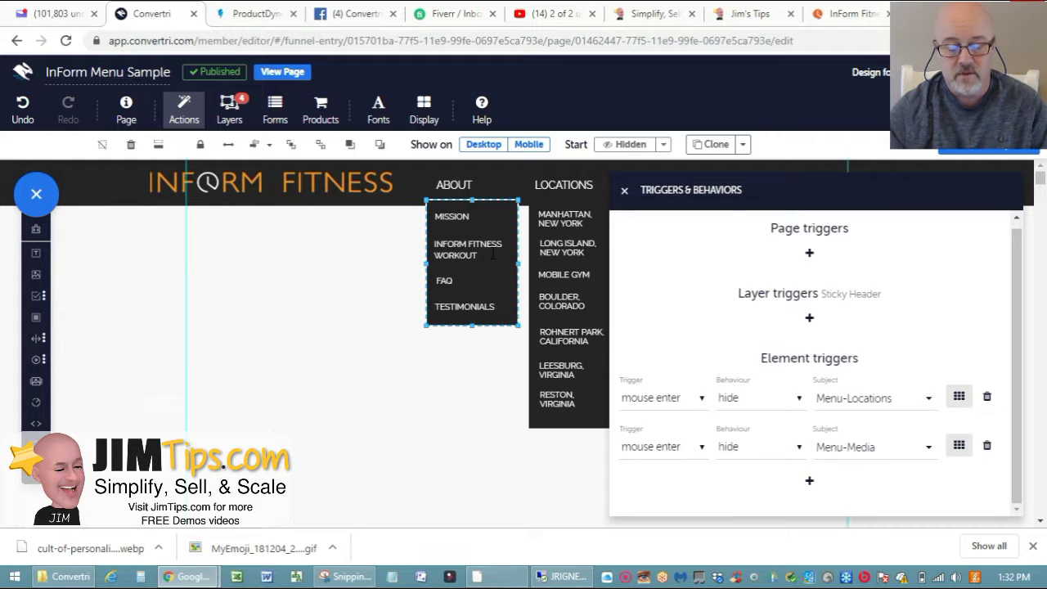
pyautogui.click(623, 189)
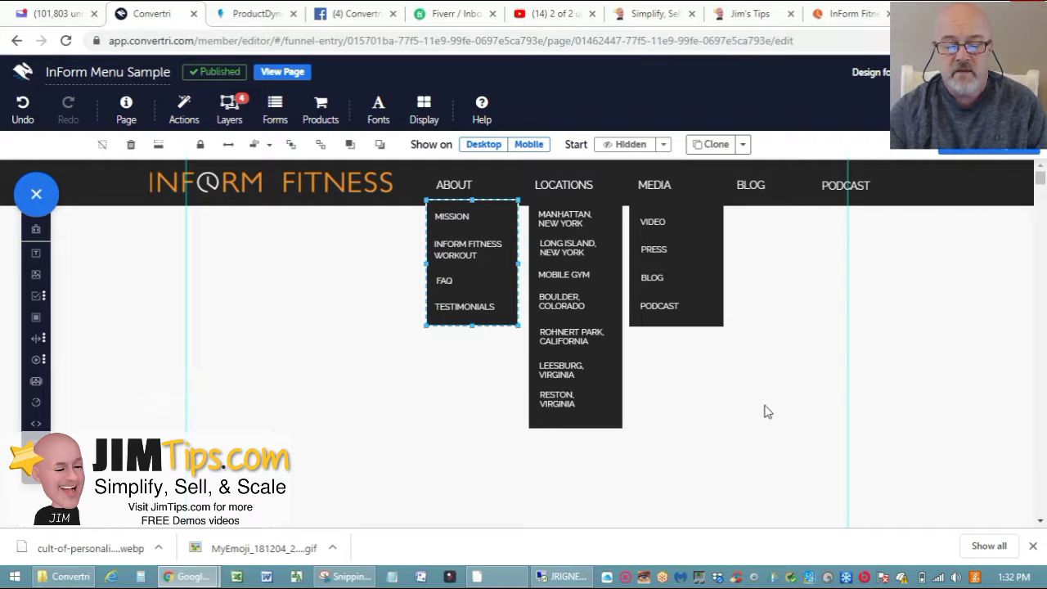
# Review the element triggers of the invisible boxes behind the header links and the drop-down menus, closing the trigger settings and clearing the selection
pyautogui.click(413, 190)
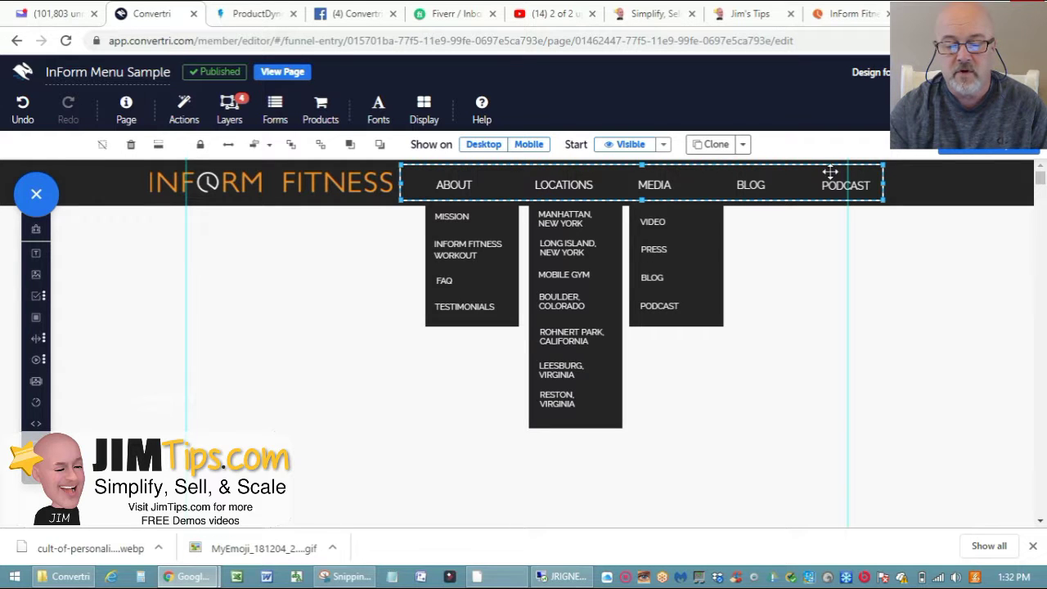
pyautogui.click(181, 108)
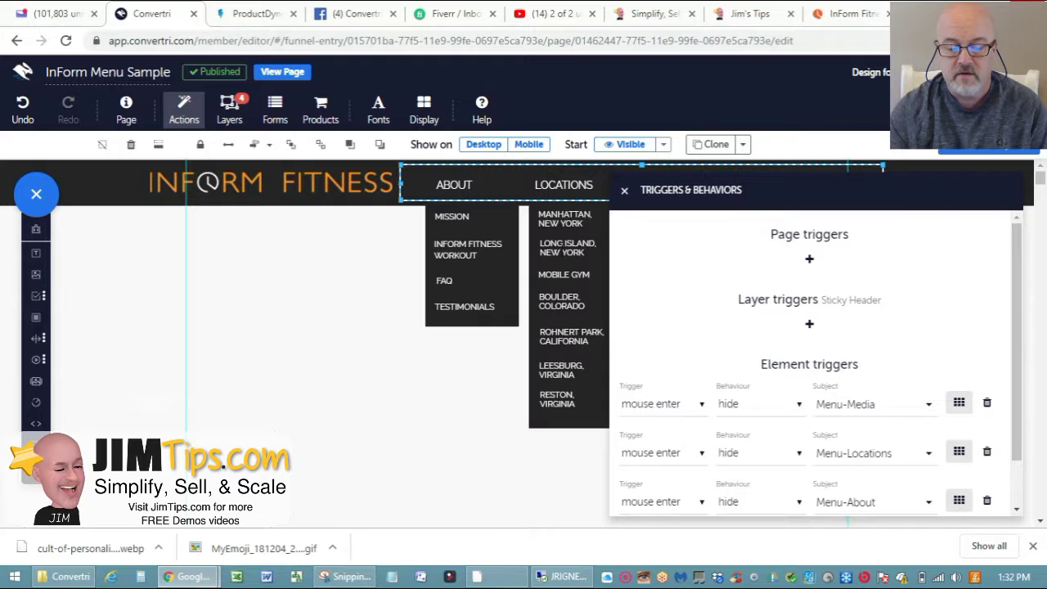
pyautogui.click(411, 238)
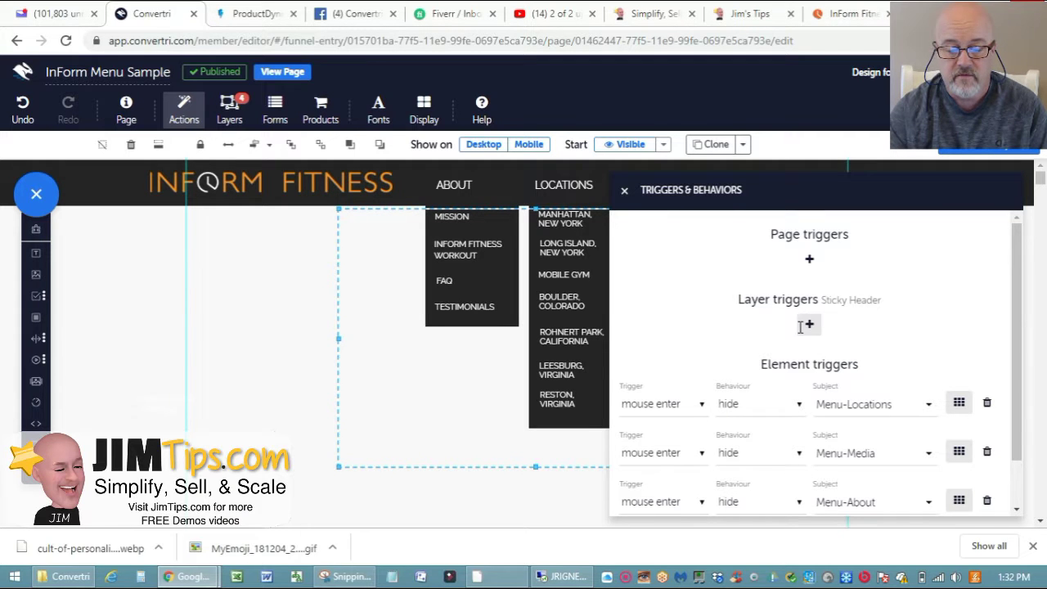
pyautogui.click(623, 191)
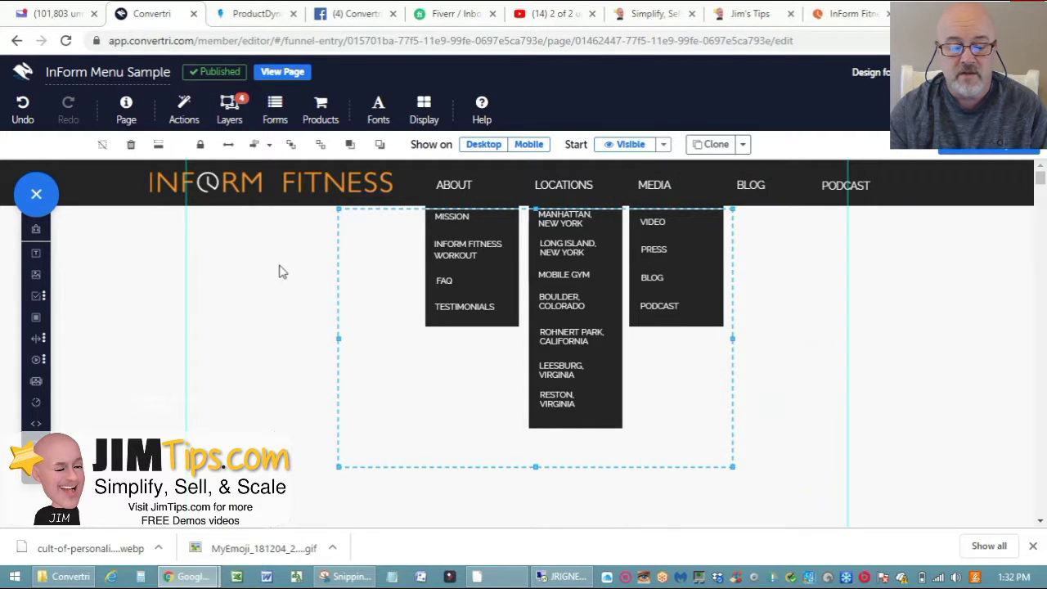
pyautogui.click(262, 283)
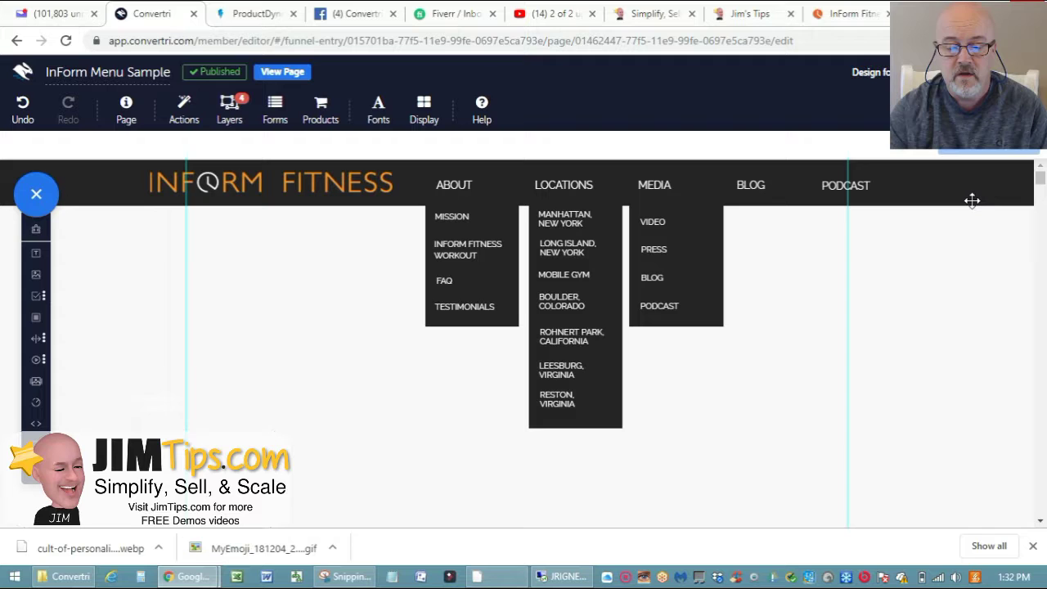
# Check the page's path in the publish settings and leave without publishing
pyautogui.click(1006, 72)
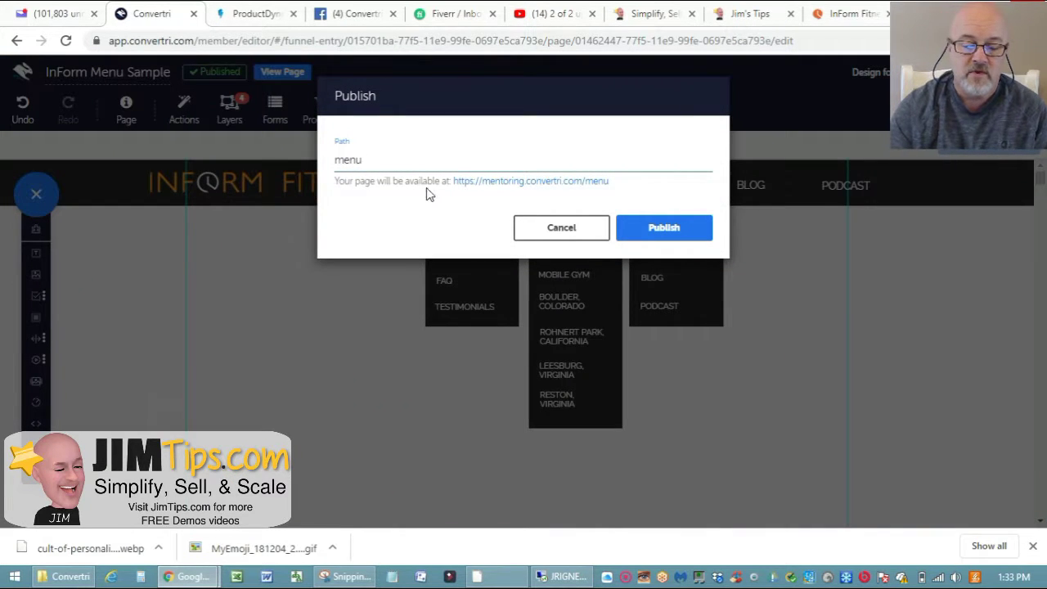
pyautogui.click(561, 232)
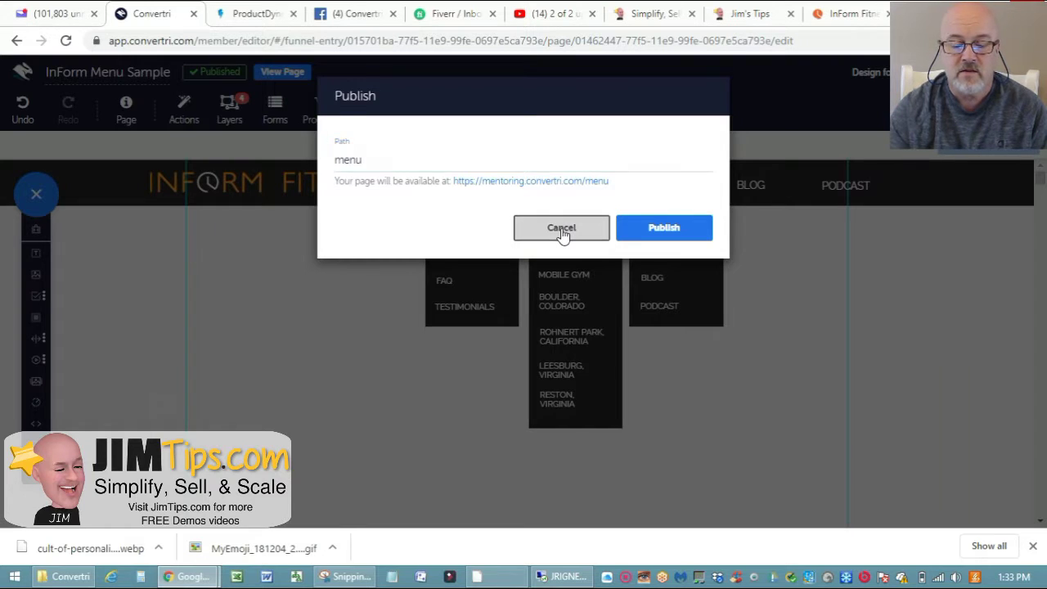